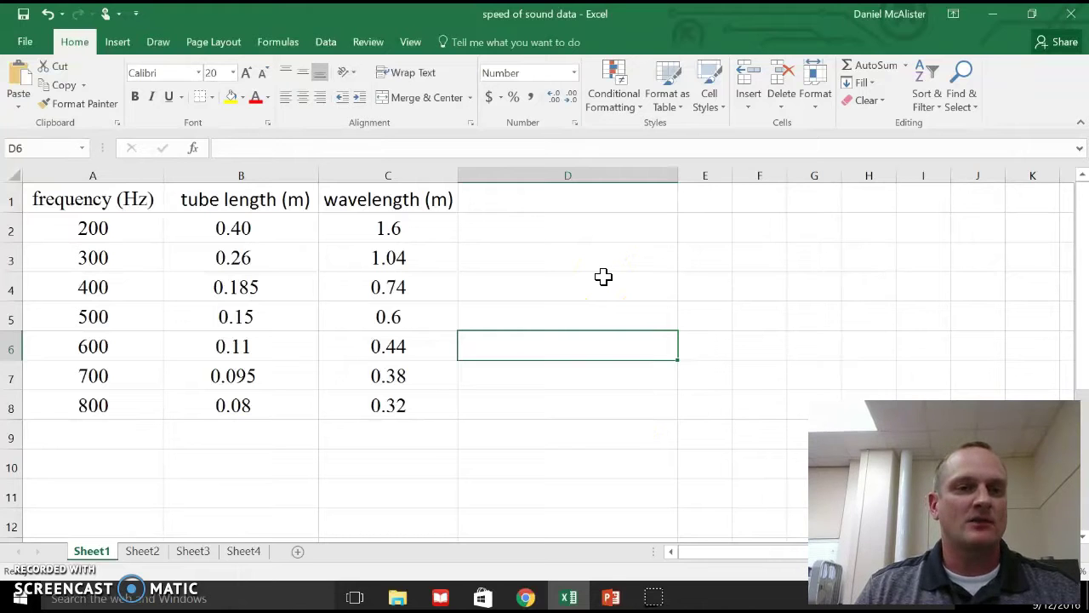
Show the Sheet2 wavelength chart, then bring the Linearizing Data slide show forward.
left_click(145, 551)
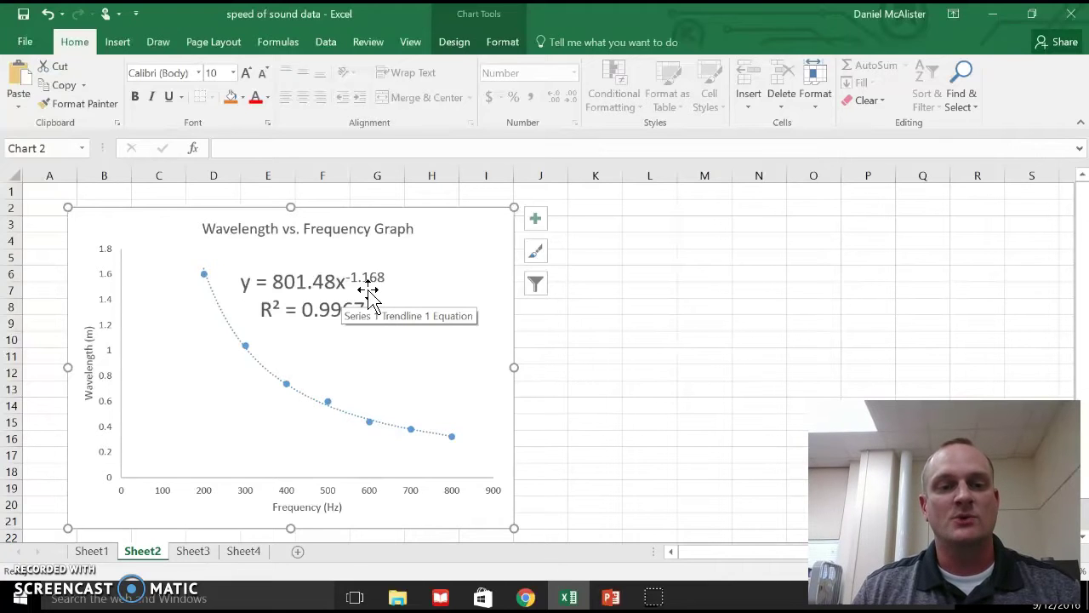
left_click(195, 243)
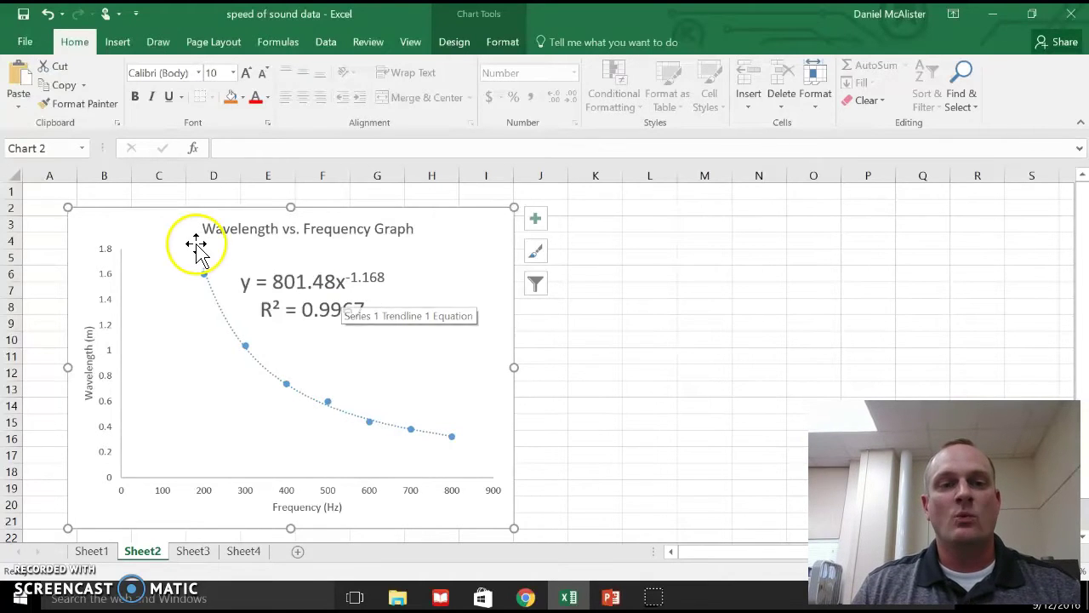
left_click(243, 287)
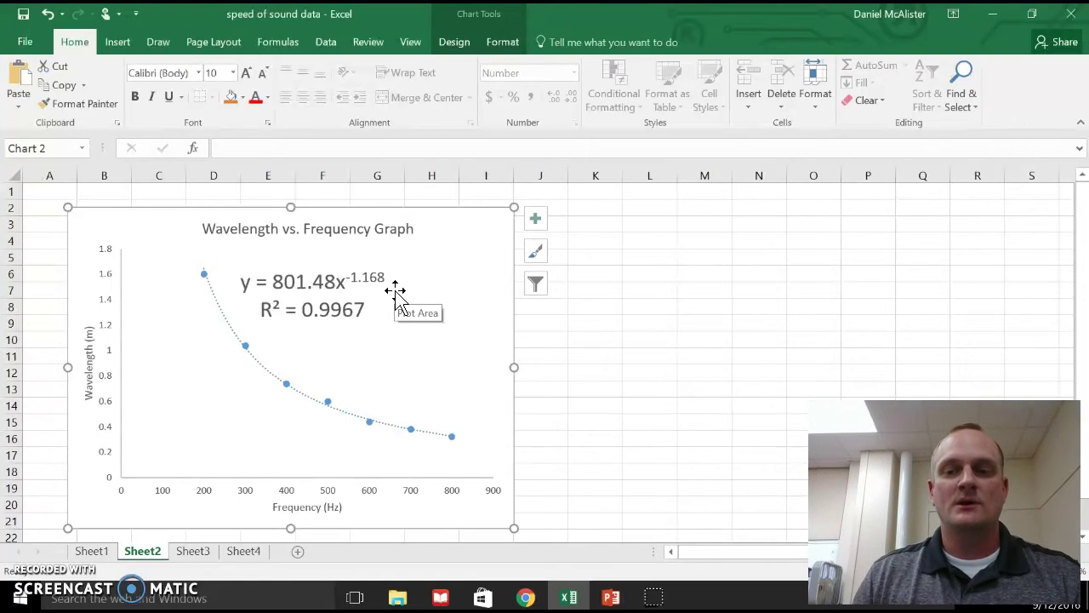
Step the slide show forward to the 'Rearrange the wave equation:' slide.
mouse_move(608, 593)
left_click(651, 532)
left_click(647, 408)
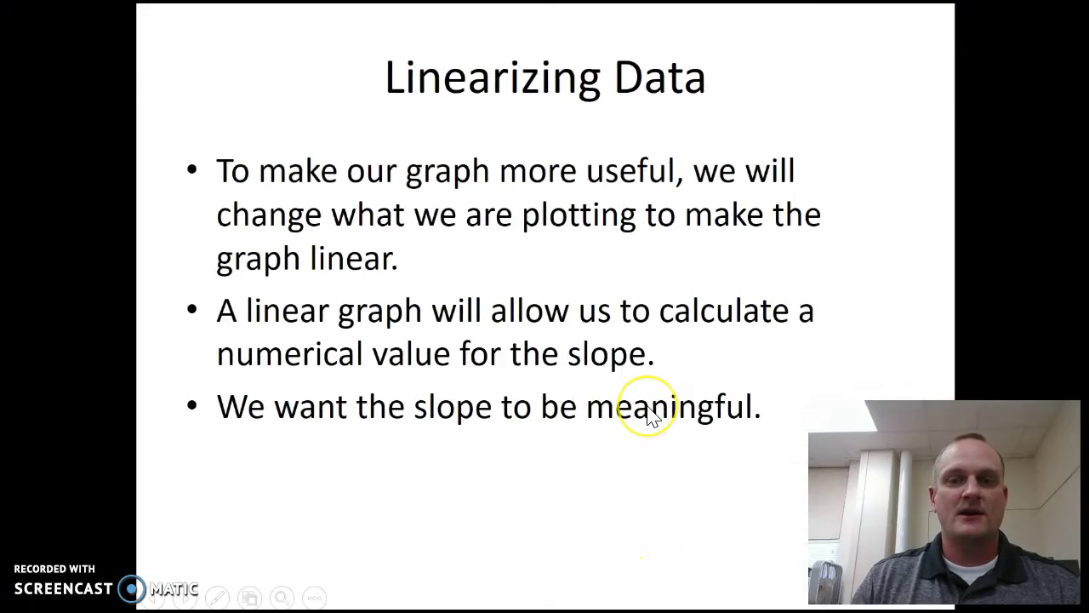
key("Left")
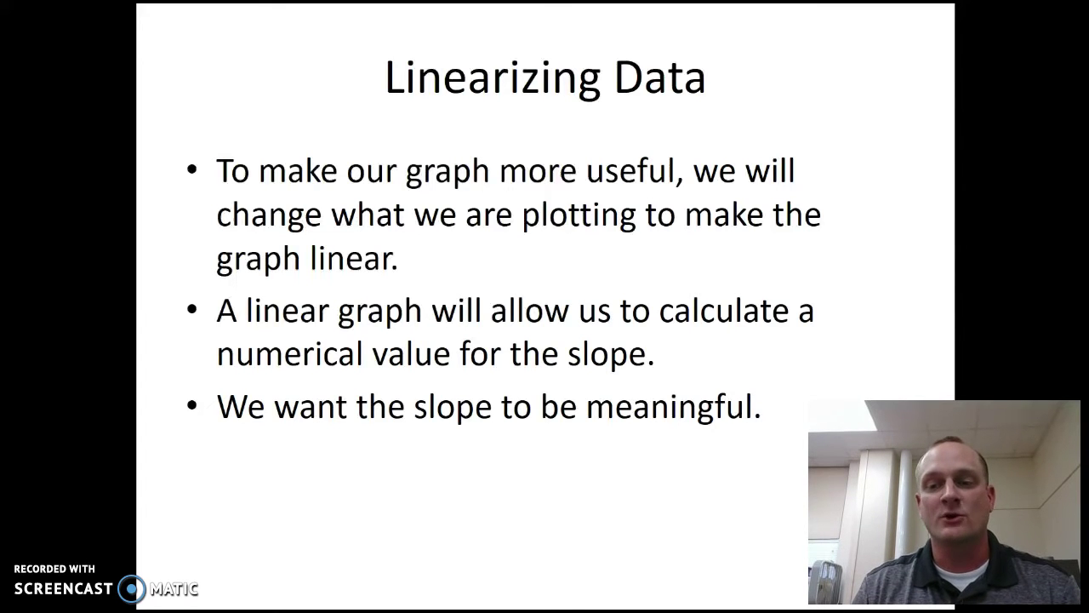
key("Right")
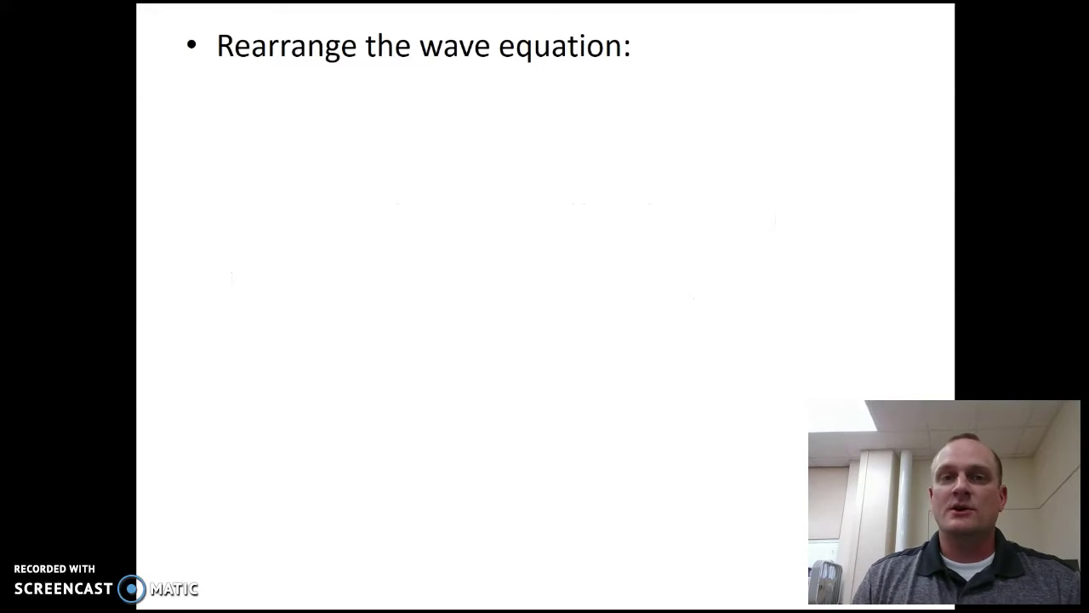
Play the builds showing v = λ * f, f = v * 1/λ, and the y = mx + b comparison.
key("Right")
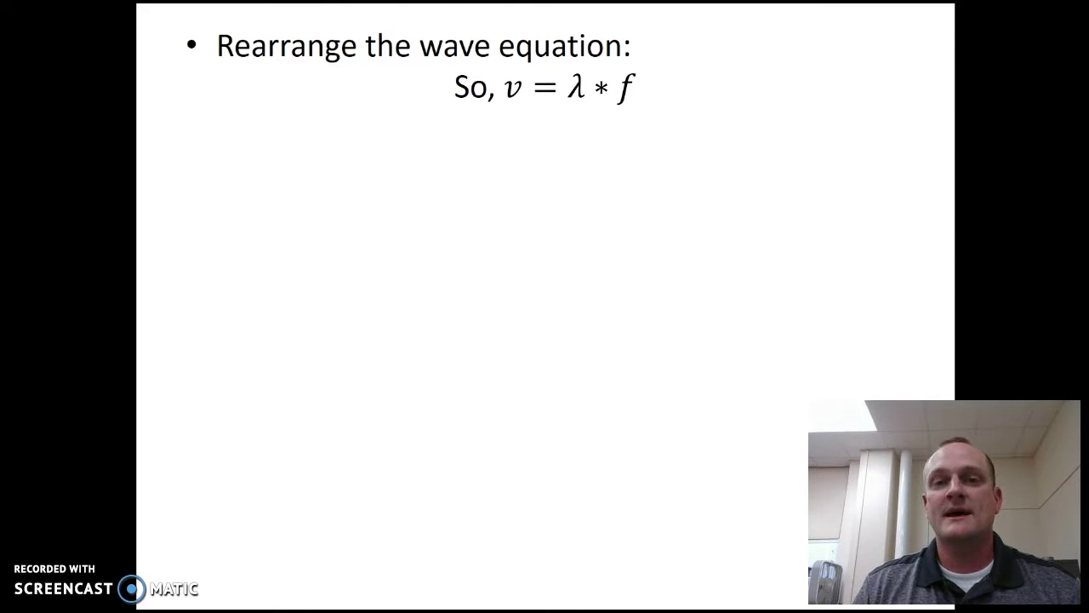
key("Right")
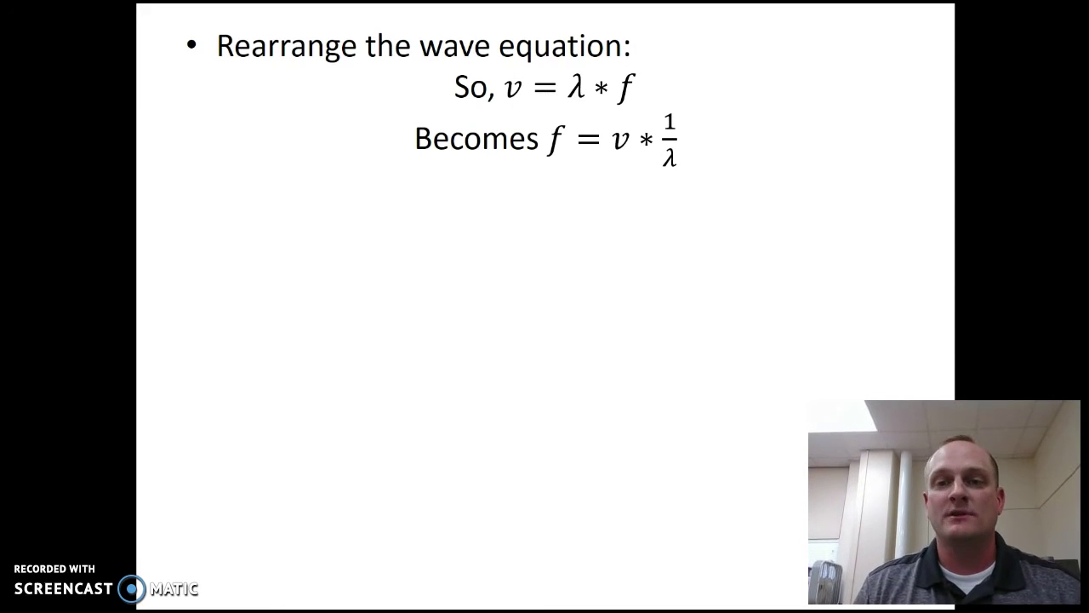
key("Right")
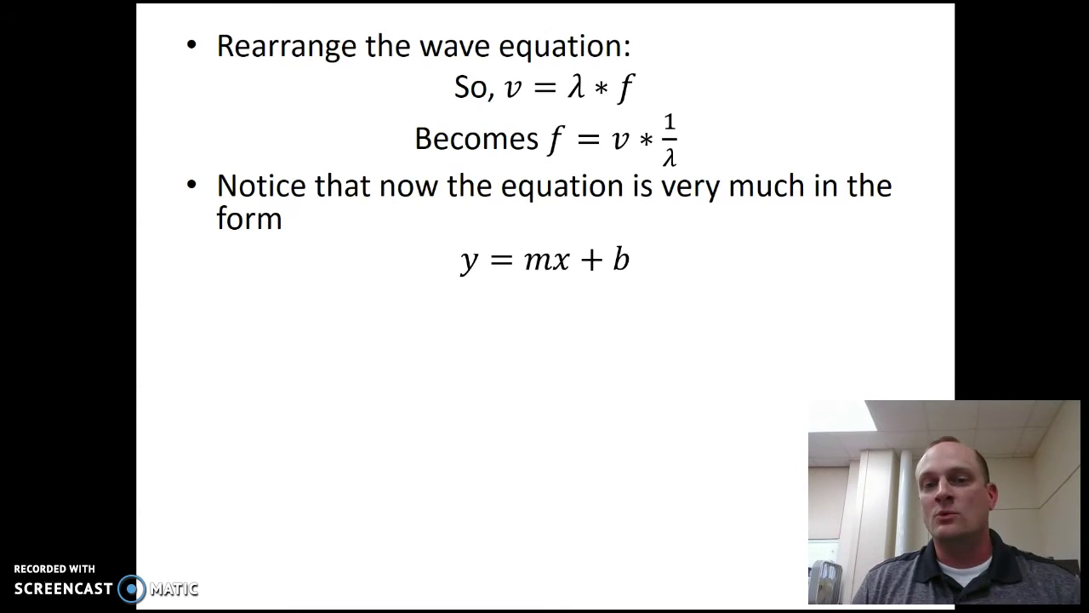
Reveal b = 0, y = frequency, m = velocity, x = 1/λ, then show the Making the Linearized Graph slide.
key("Right")
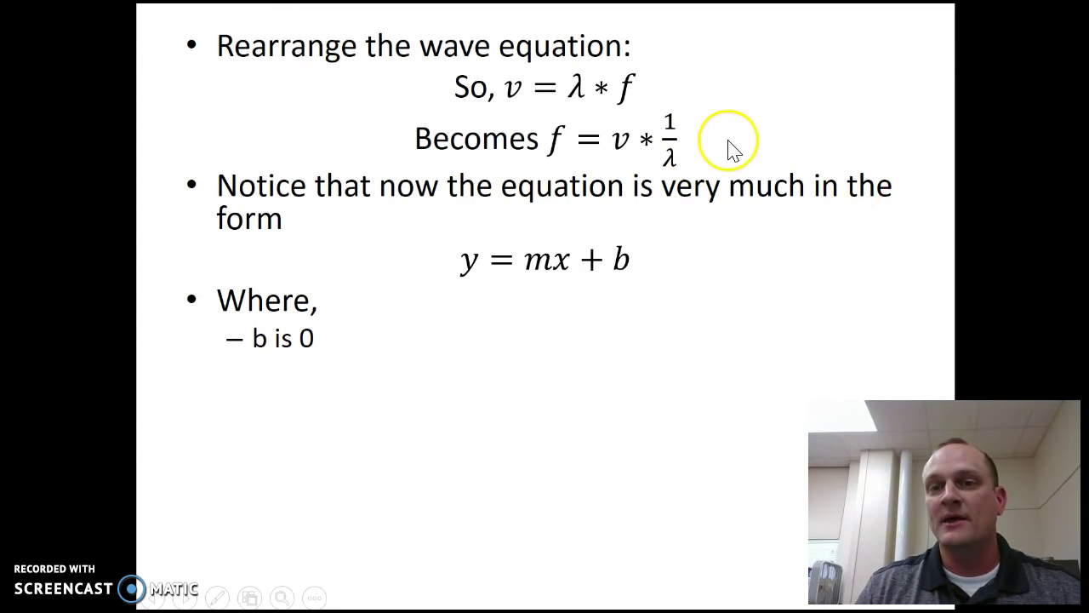
key("Right")
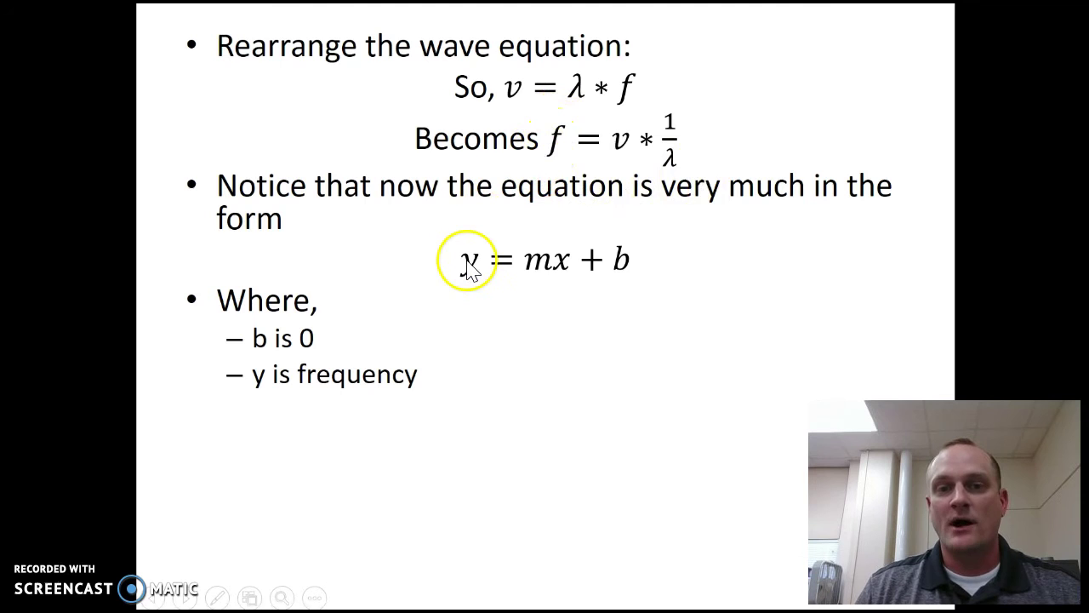
key("Right")
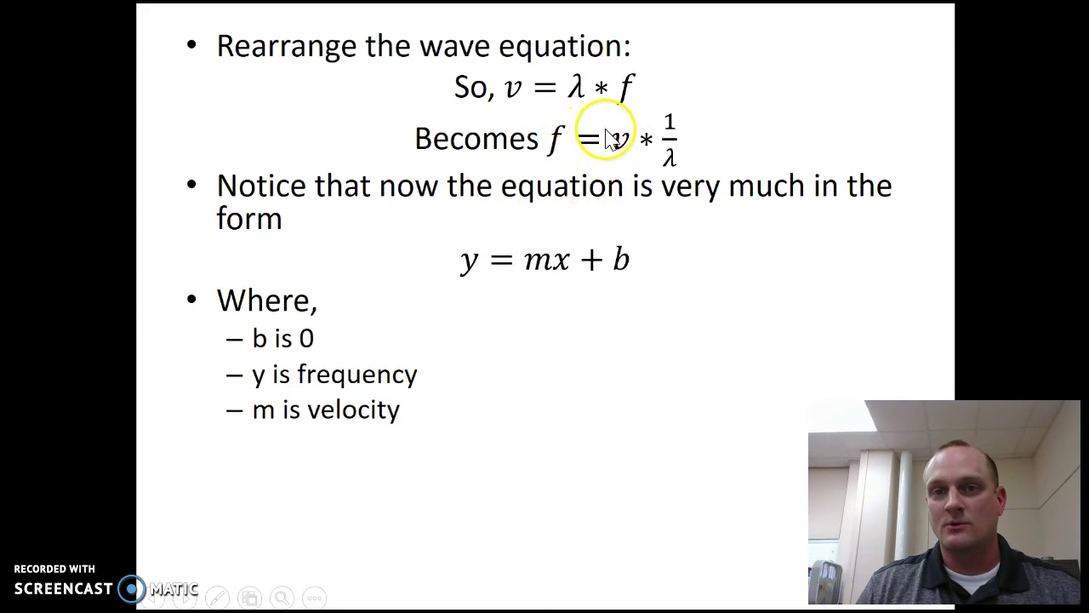
left_click(622, 148)
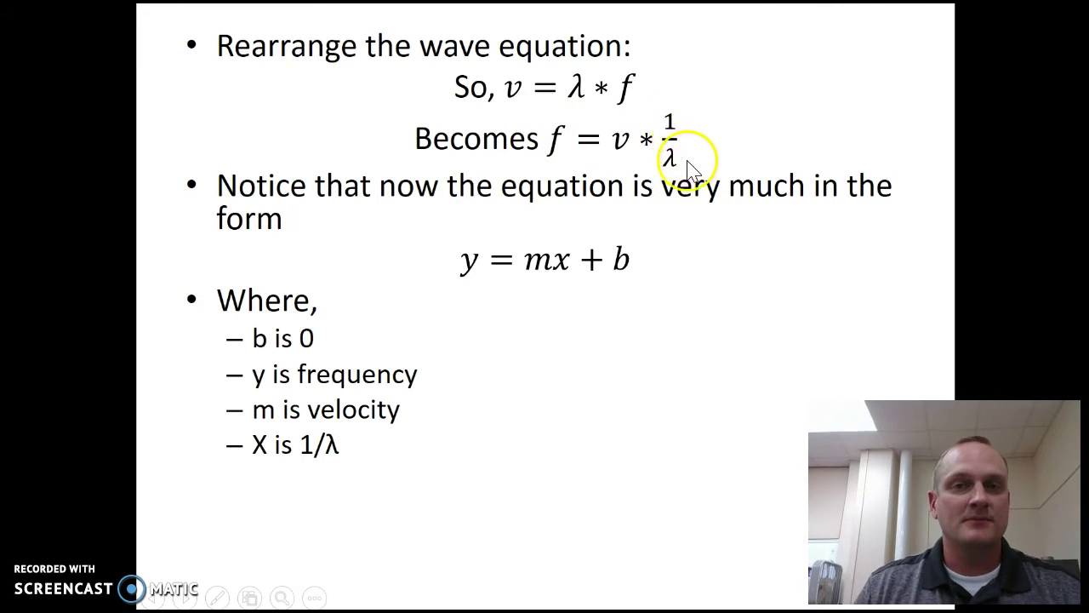
left_click(538, 178)
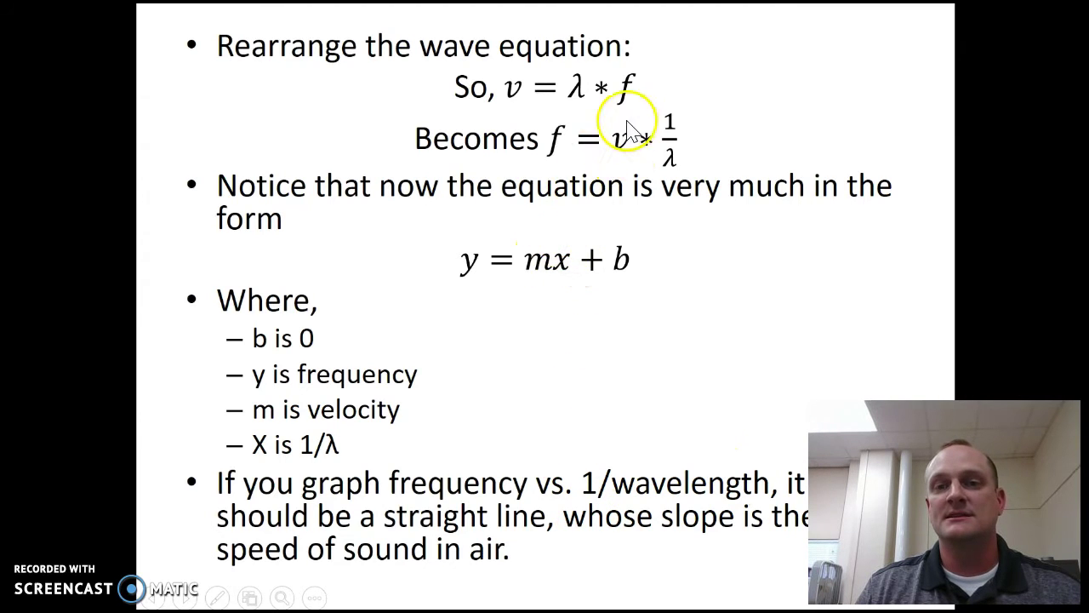
left_click(618, 158)
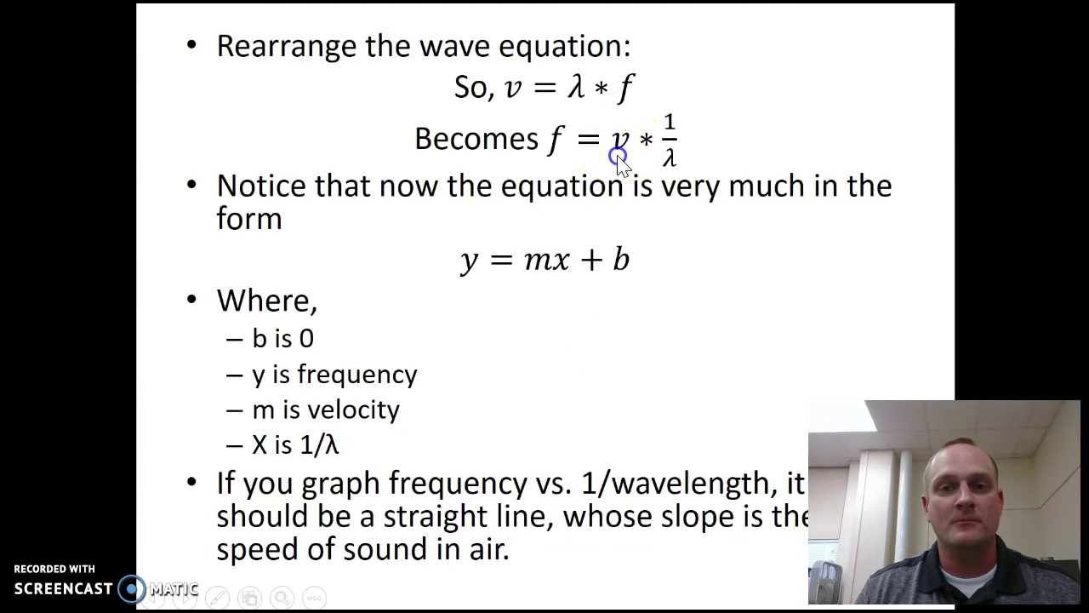
left_click(618, 158)
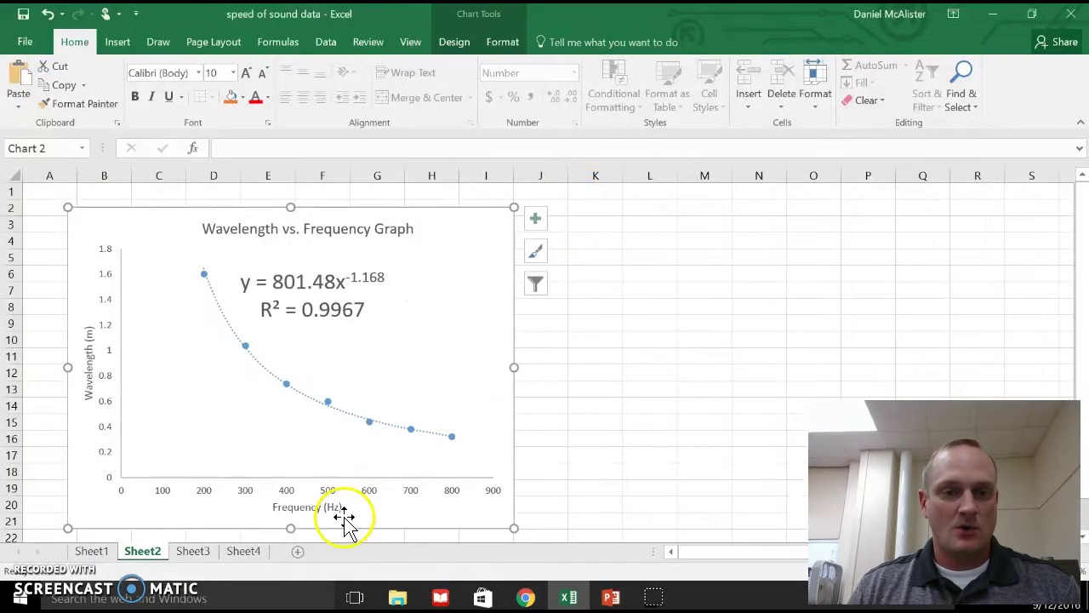
On Sheet3, enter =1/C2 in cell D2, giving 0.63 under the 1/wavelength heading.
left_click(193, 551)
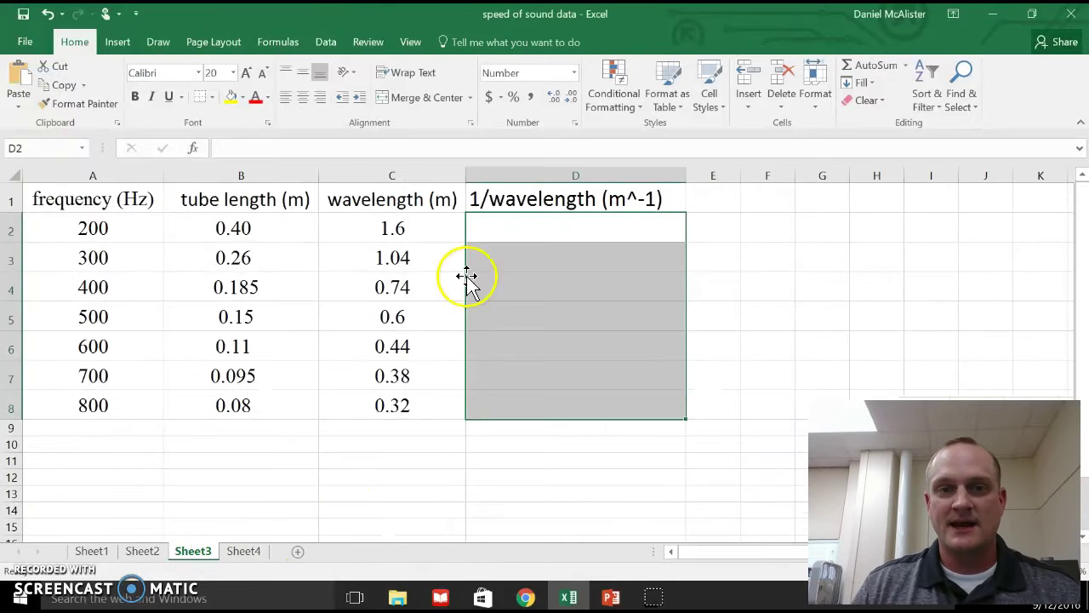
left_click(529, 241)
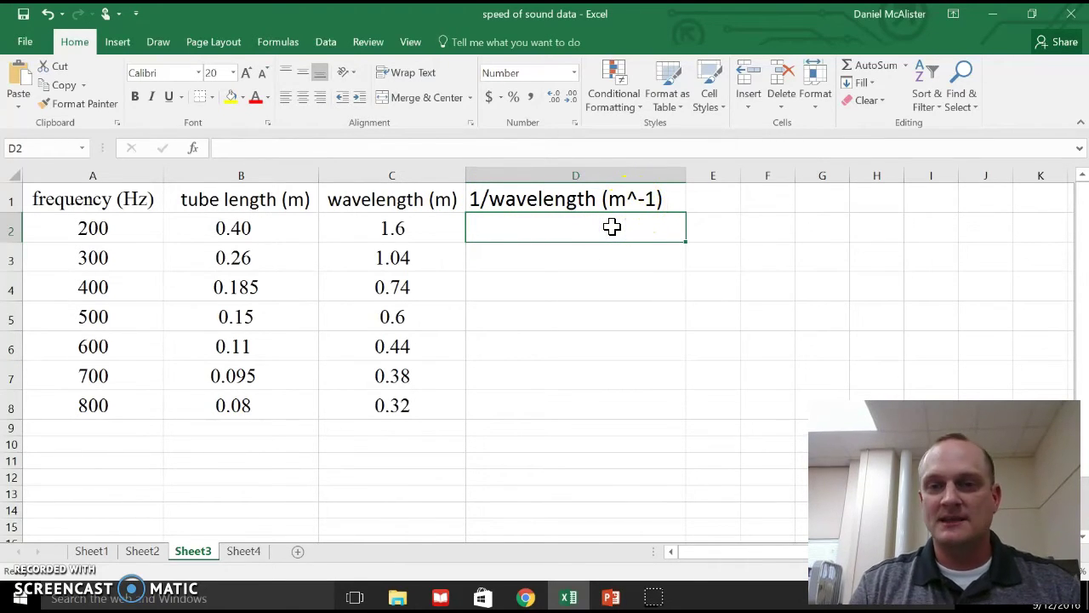
type("=")
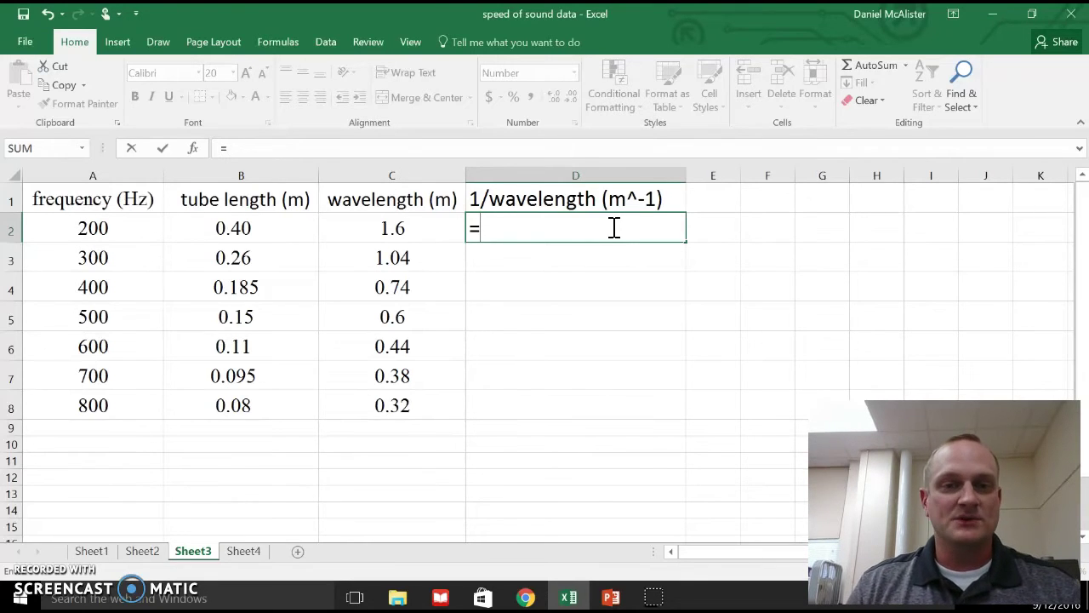
type("1/")
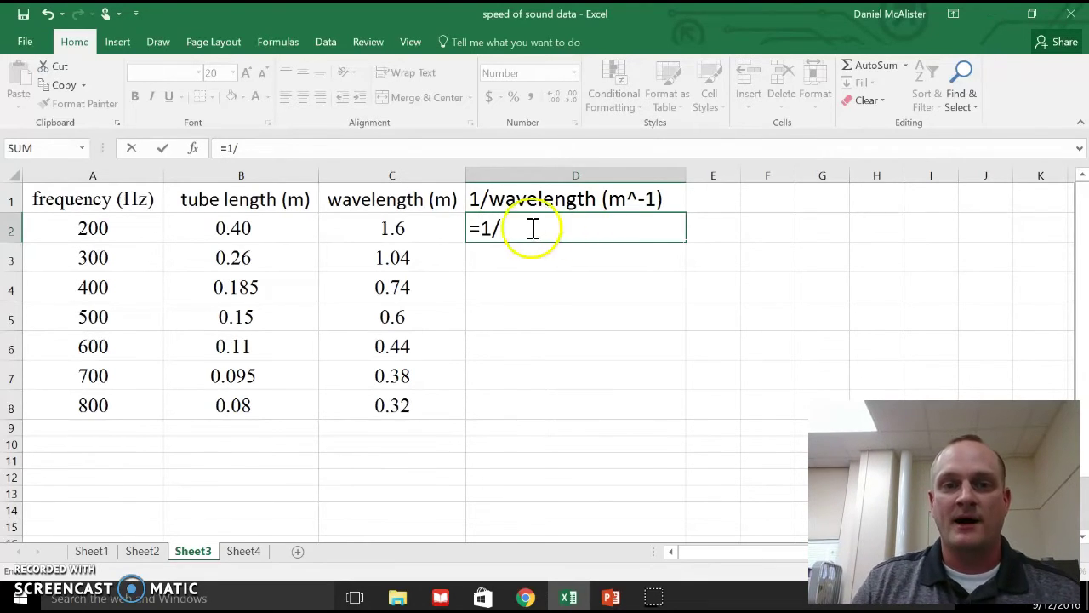
left_click(440, 227)
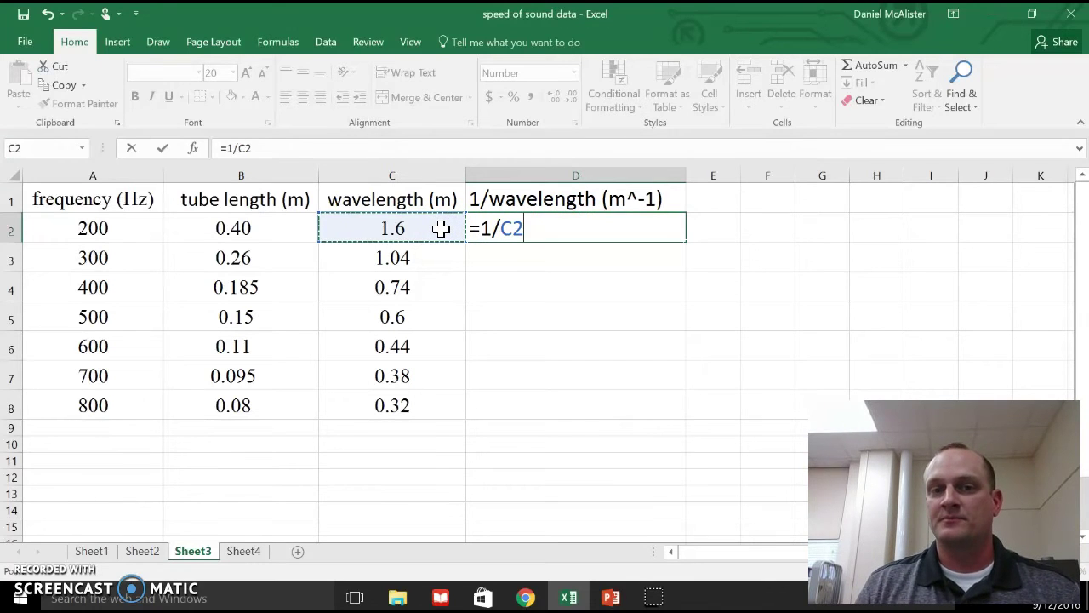
key("ctrl+Return")
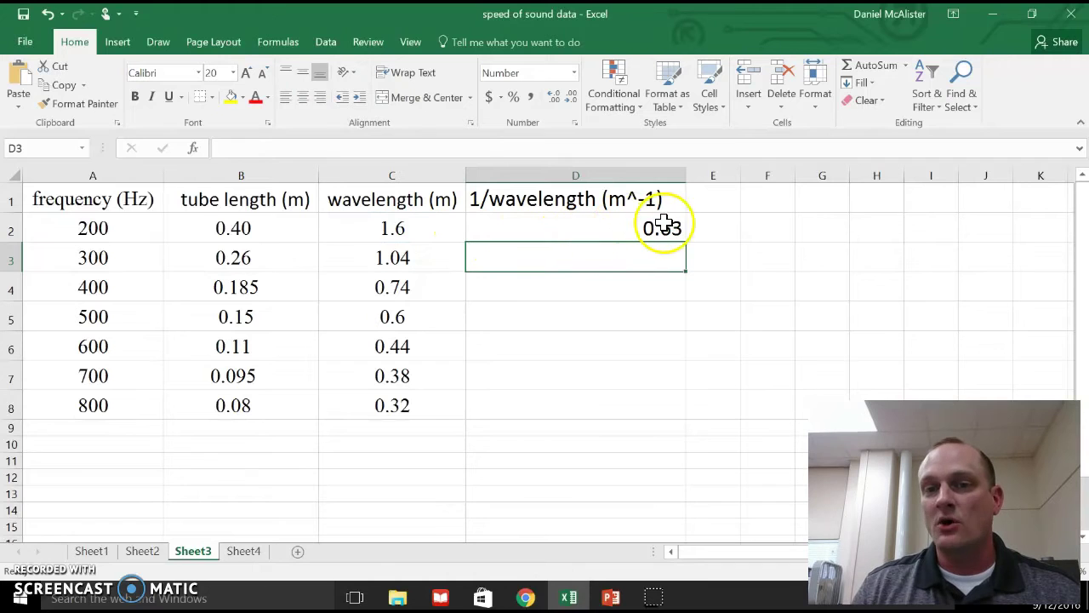
Fill the 1/C2 formula down to D8, giving 1/wavelength values 0.63–3.13.
left_click(616, 230)
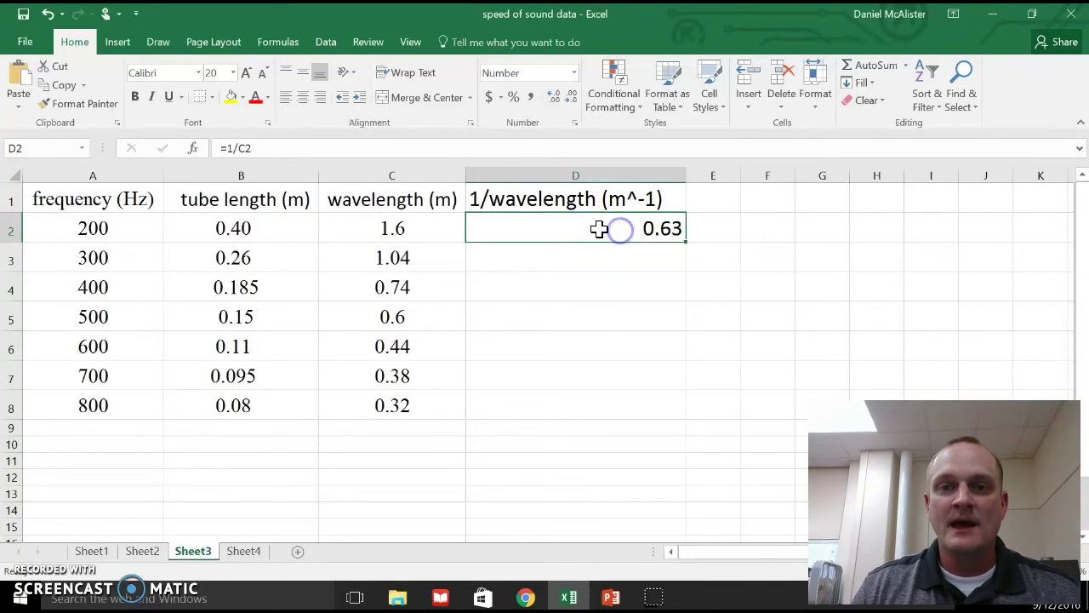
left_click(673, 243)
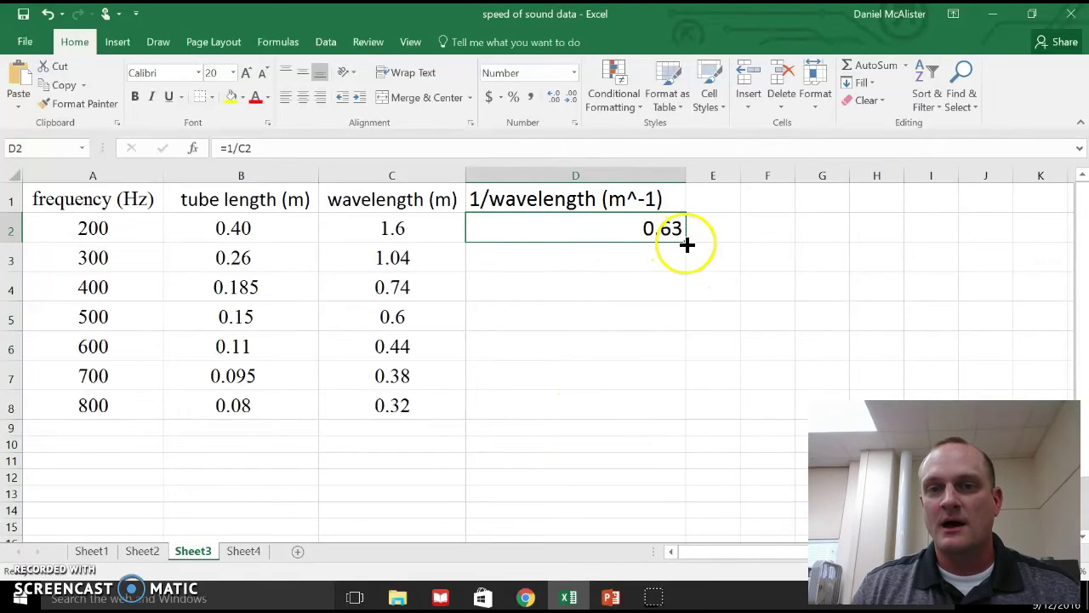
left_click_drag(686, 243, 686, 243)
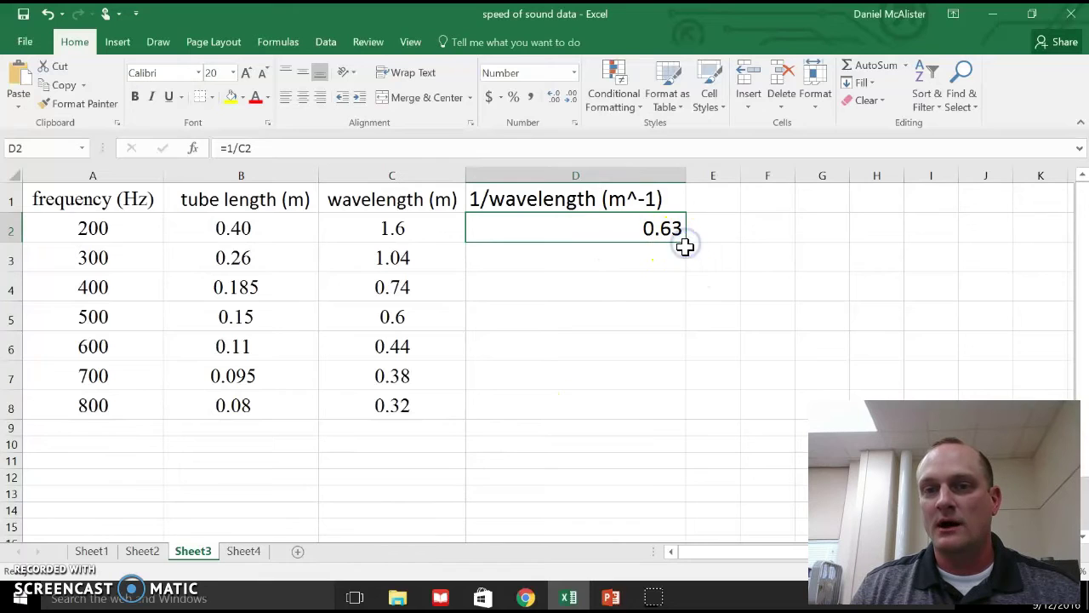
left_click_drag(686, 242, 686, 417)
left_click(898, 366)
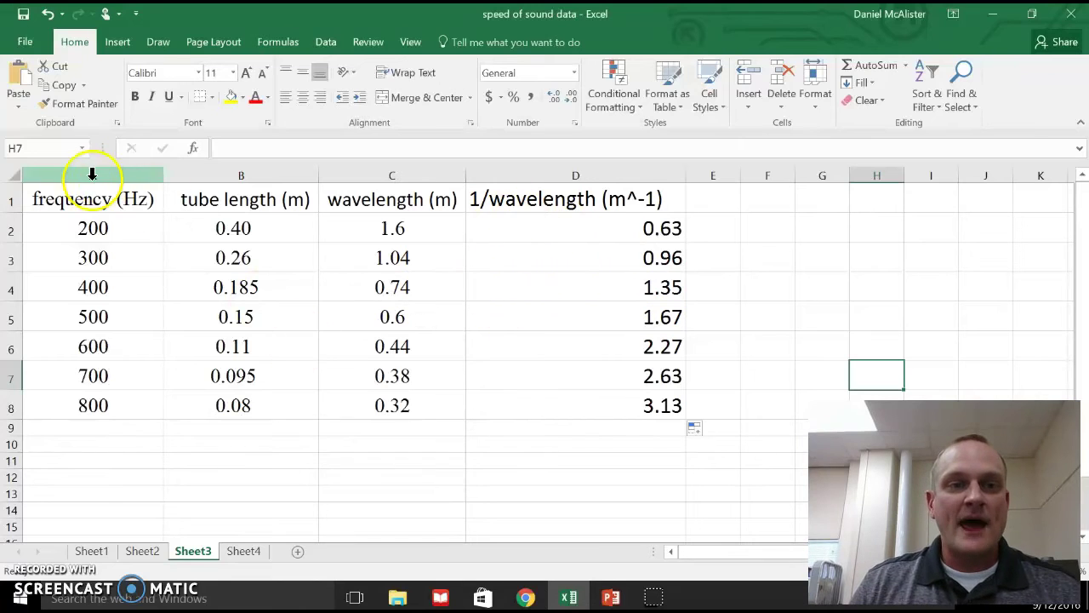
Select frequency A1:A8 and 1/wavelength D1:D8, then return to the graph-explanation slide.
left_click_drag(92, 197, 90, 406)
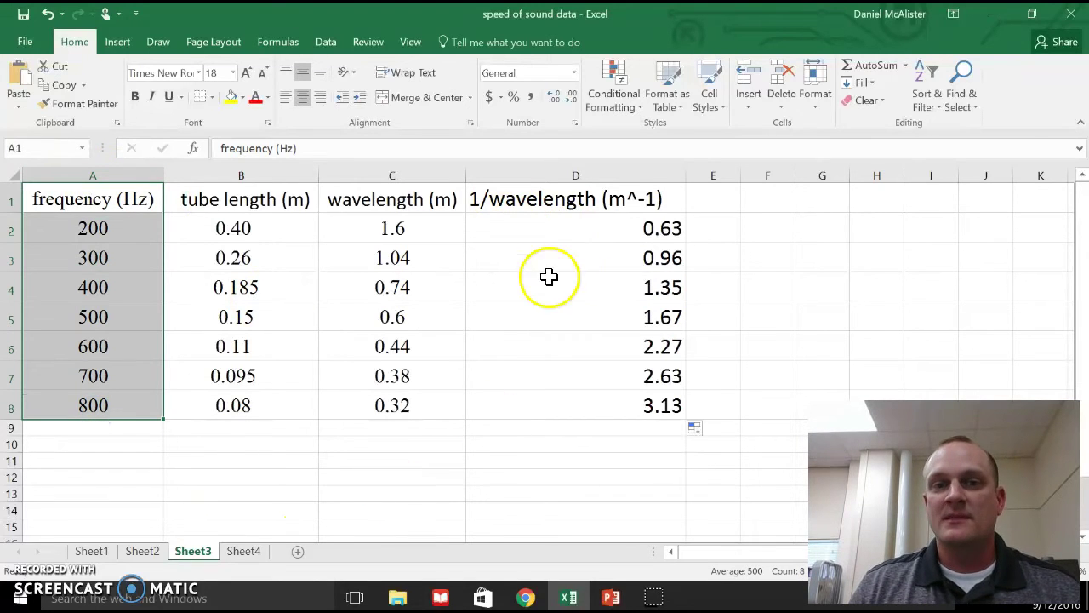
left_click_drag(583, 198, 591, 413)
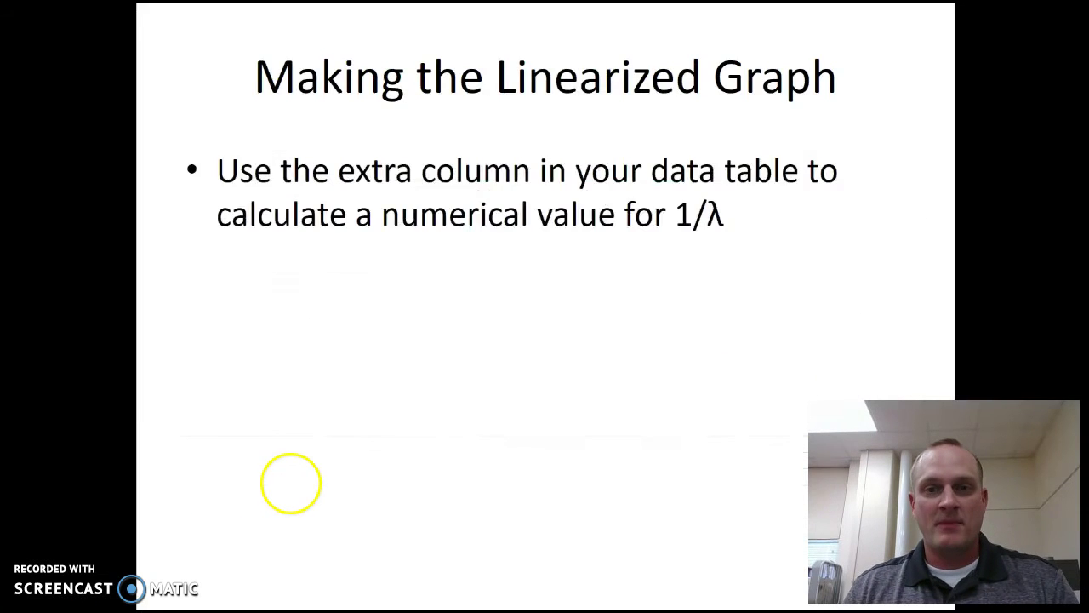
key("Left")
key("Left")
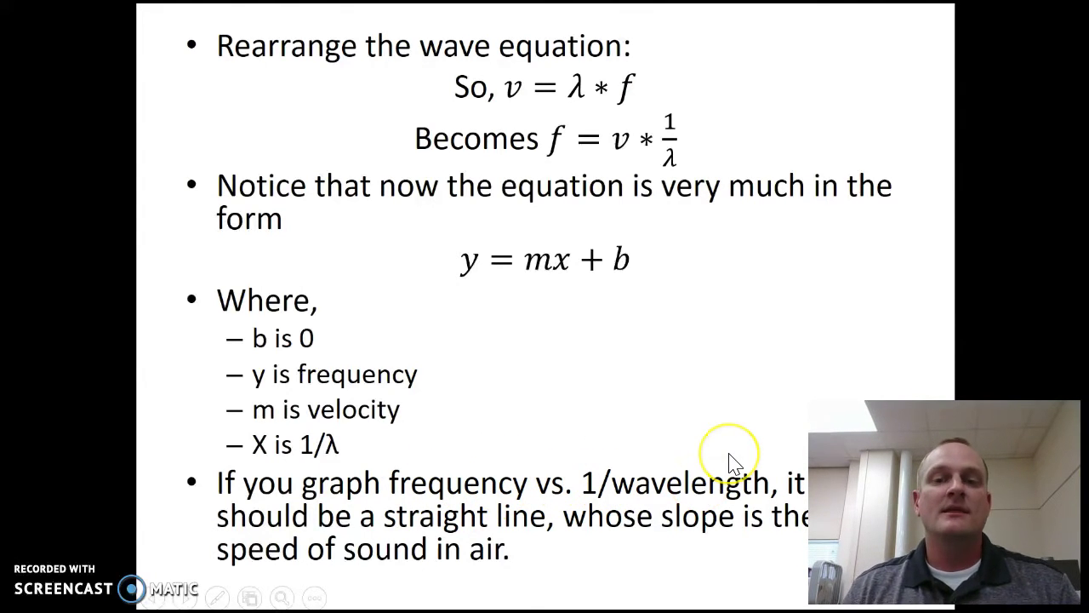
Insert a markers-only scatter chart on Sheet3.
key("alt+Tab")
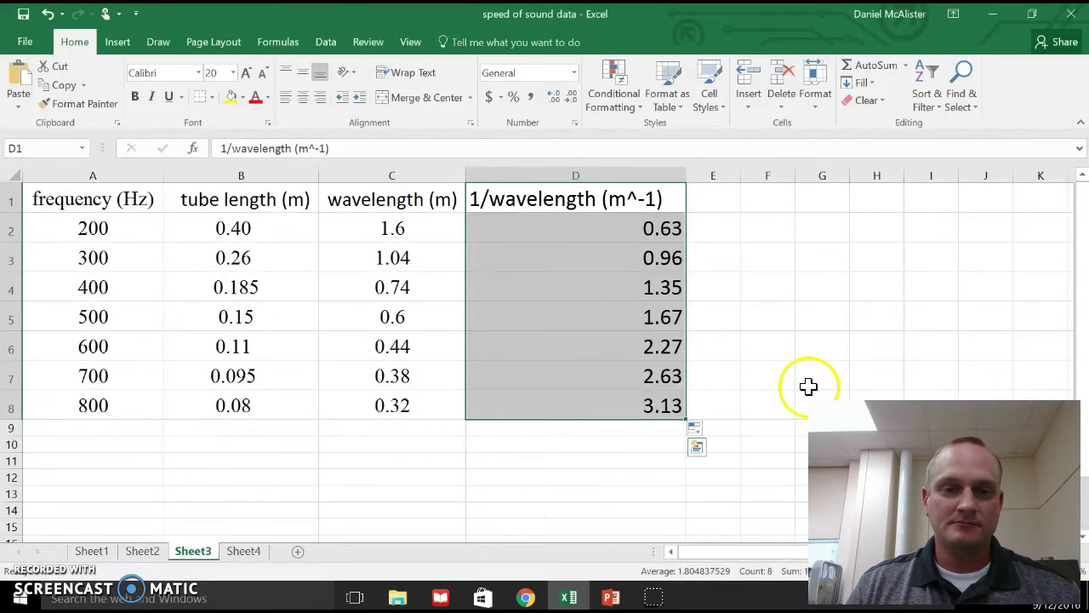
left_click(808, 385)
left_click(768, 265)
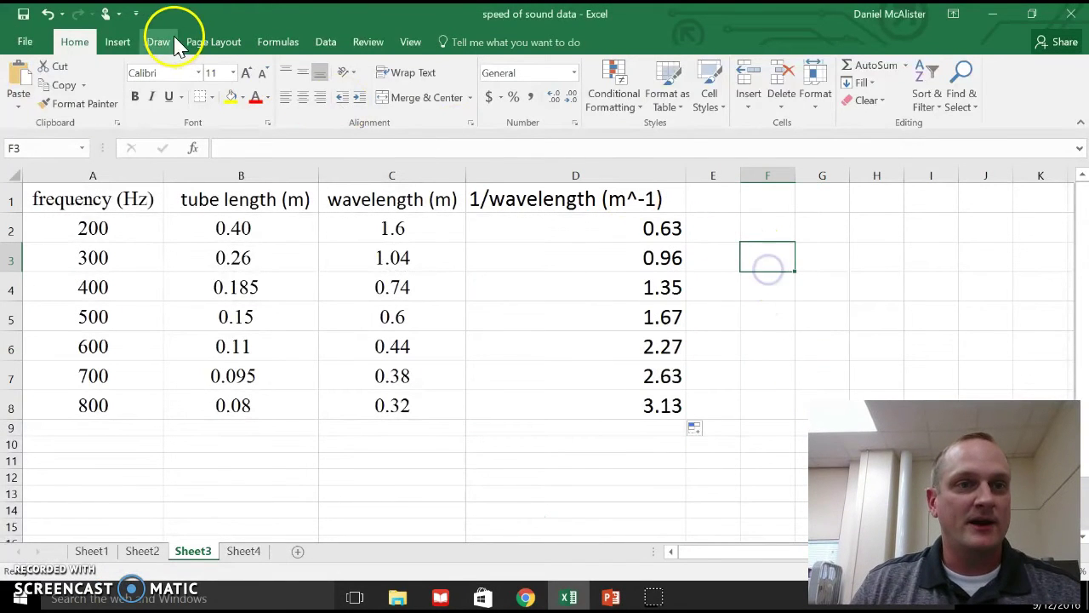
left_click(124, 44)
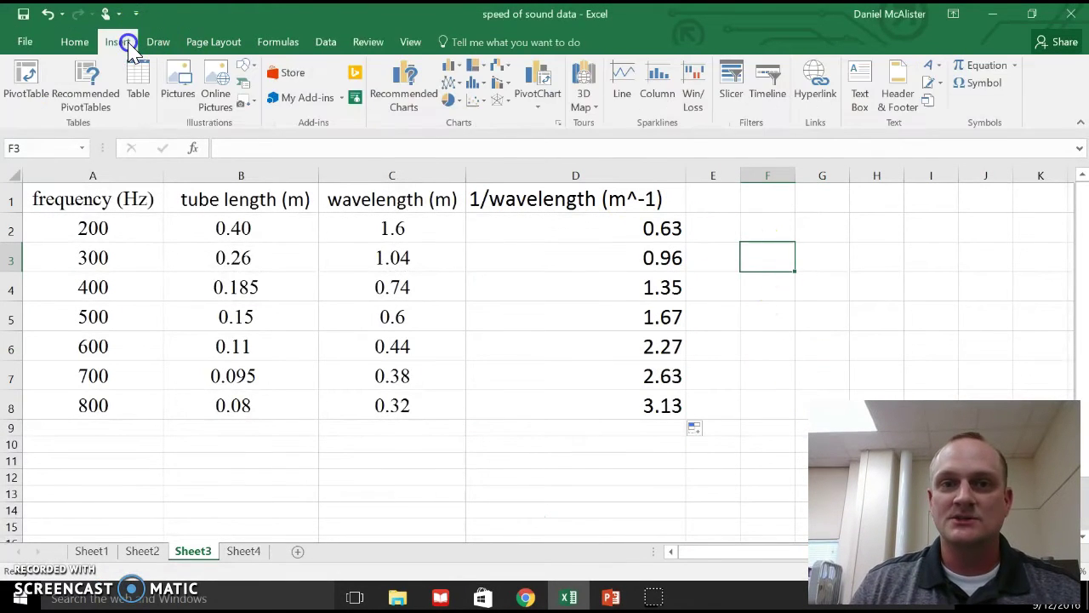
left_click(475, 101)
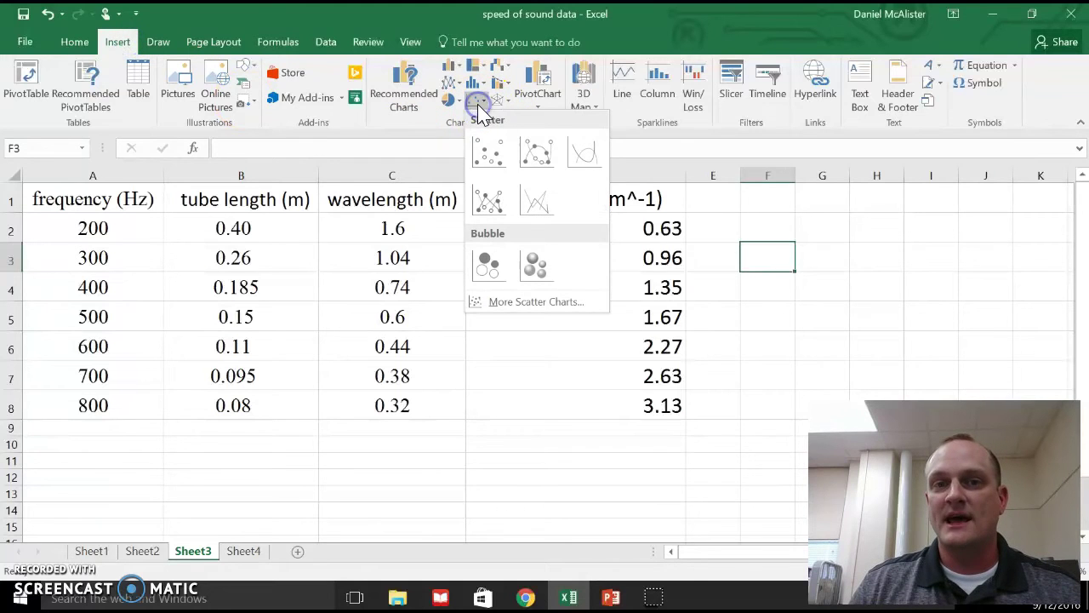
left_click(500, 157)
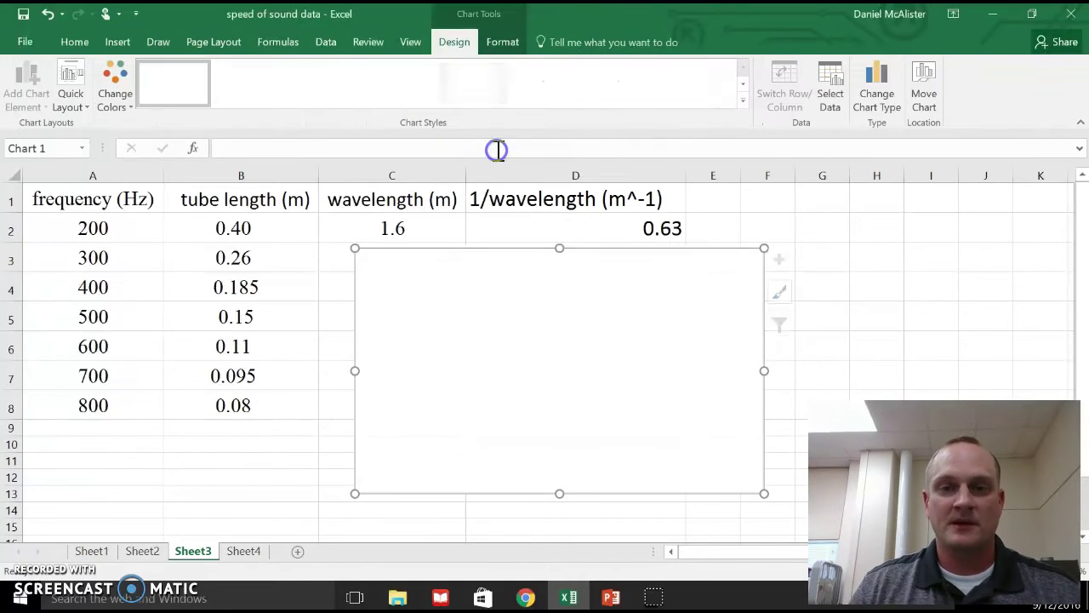
Place the chart beside the data table and narrow column D.
left_click_drag(523, 304, 849, 236)
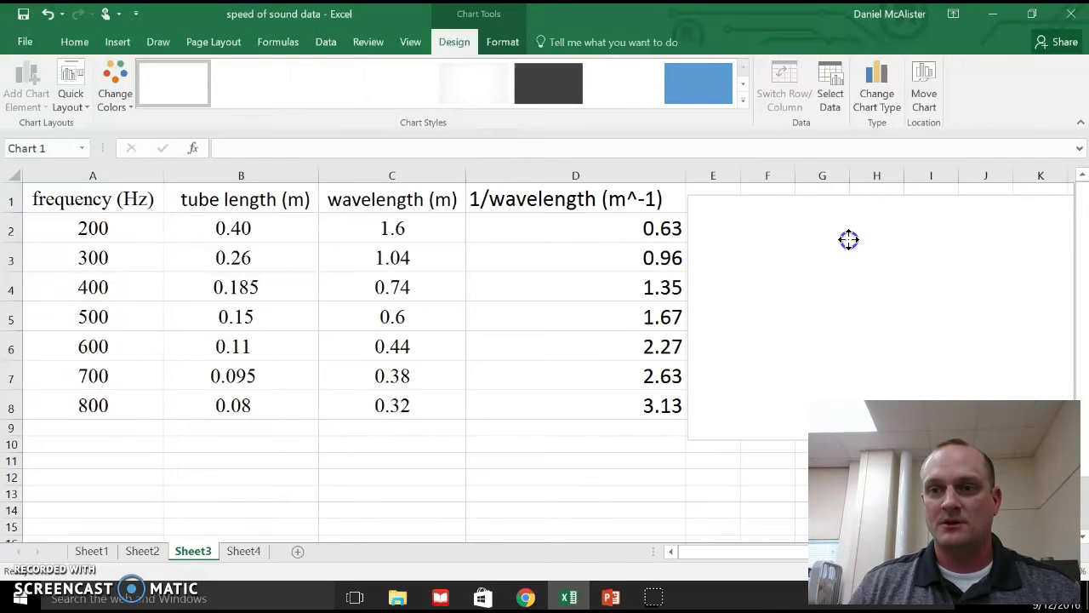
left_click_drag(686, 170, 593, 170)
left_click_drag(753, 238, 771, 274)
Add a chart series with X values D2:D8 and Y values A2:A8.
right_click(781, 293)
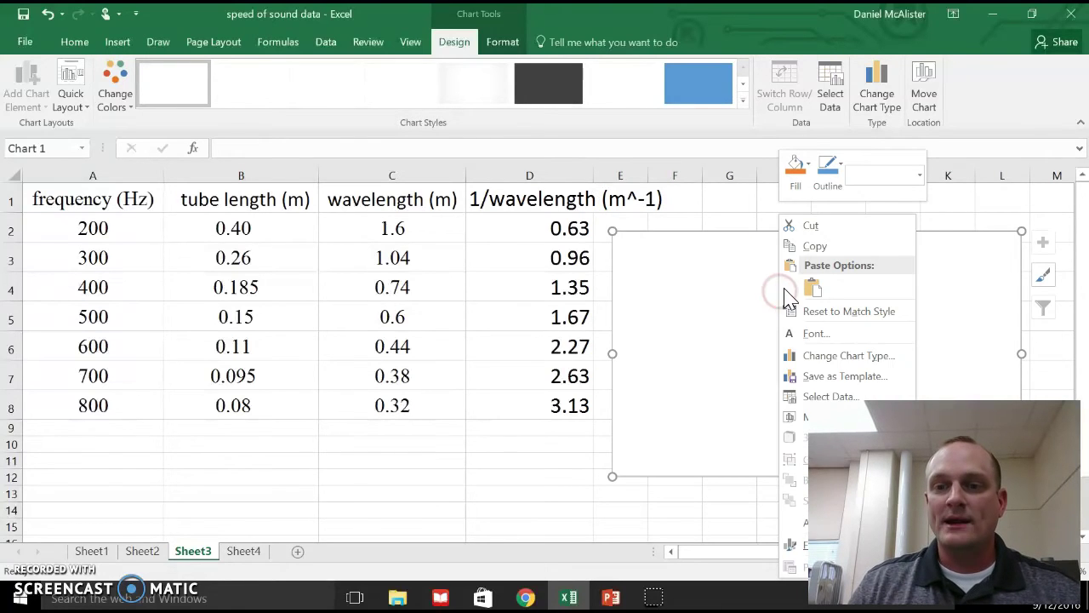
left_click(843, 396)
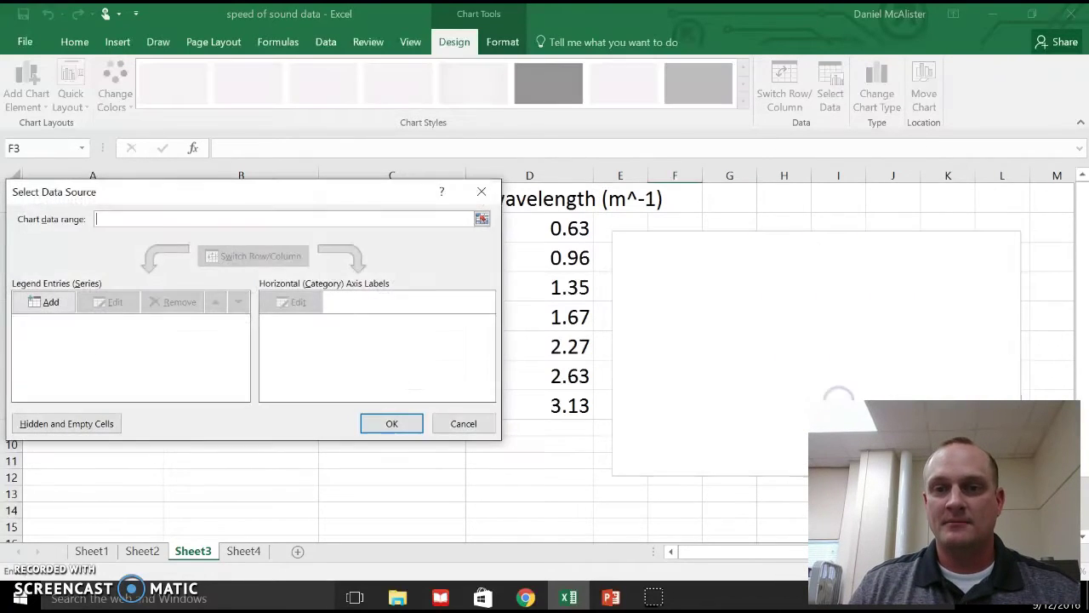
left_click(44, 304)
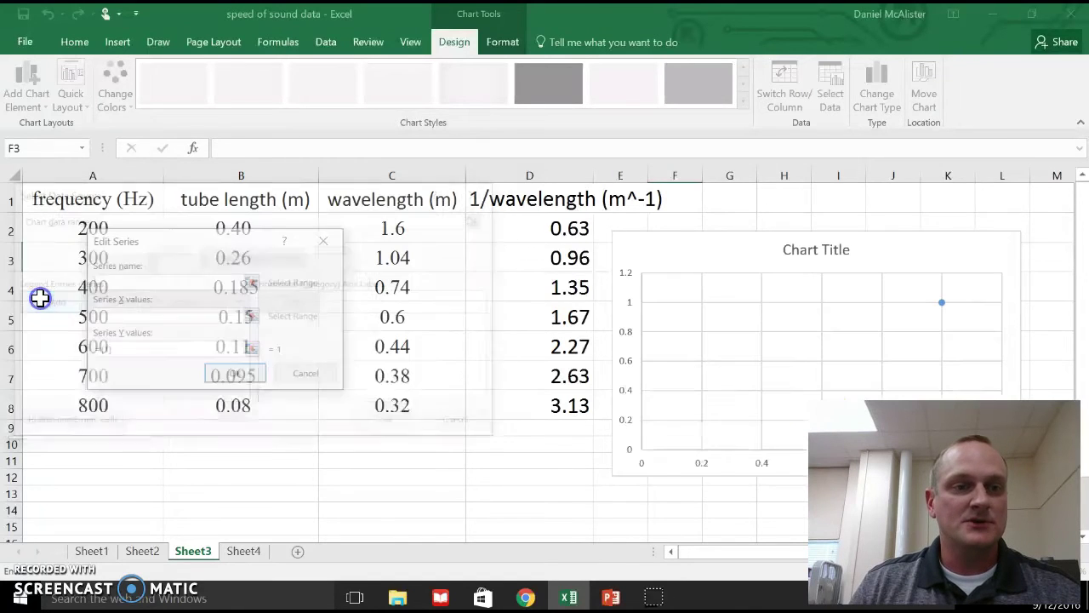
left_click(102, 314)
left_click_drag(564, 226, 569, 400)
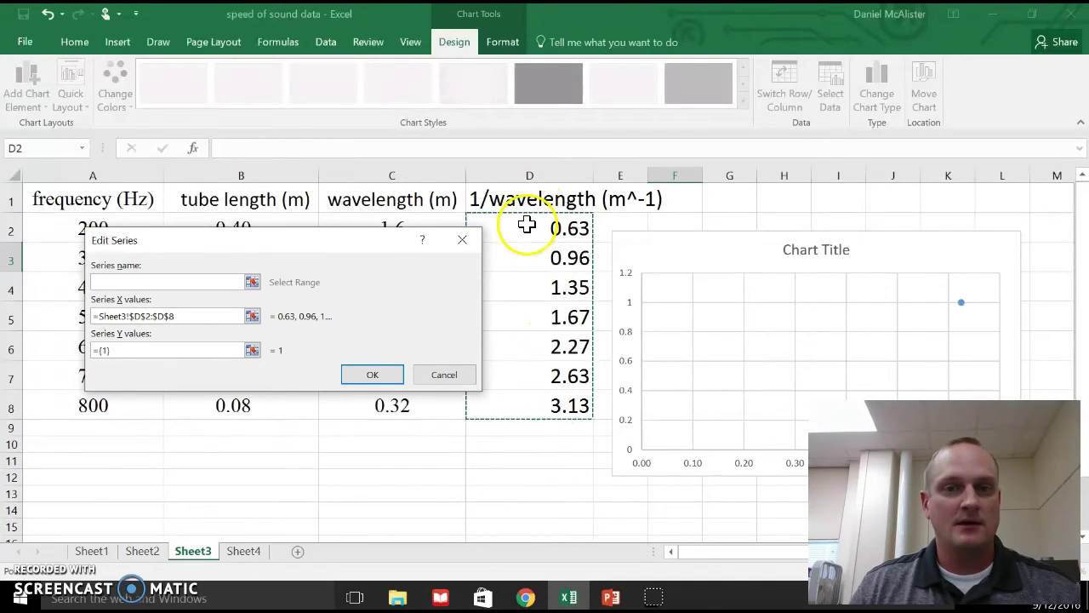
left_click(100, 350)
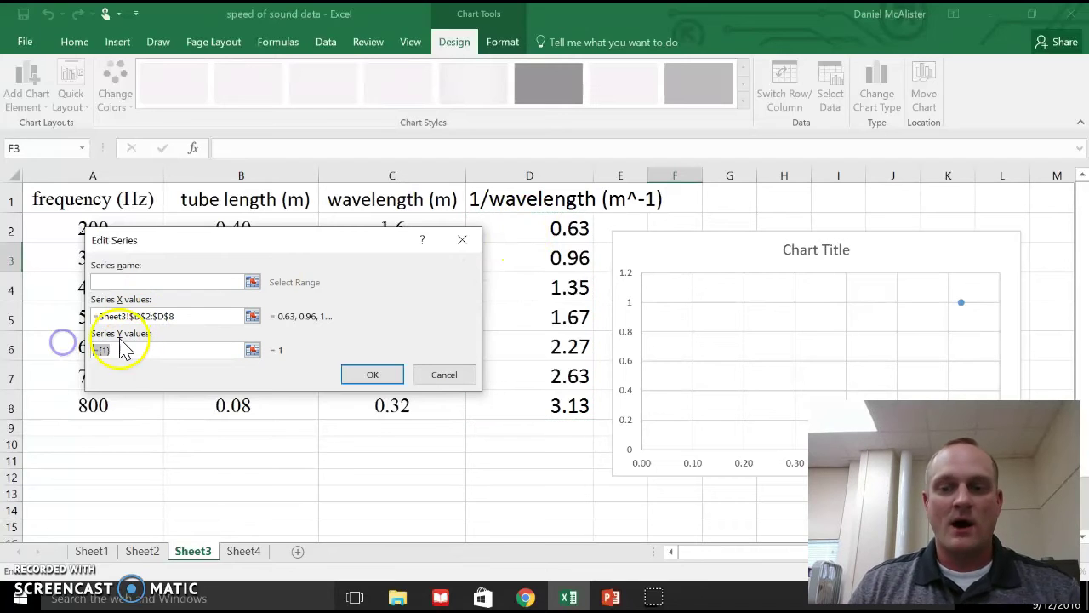
key("BackSpace")
left_click_drag(248, 239, 332, 242)
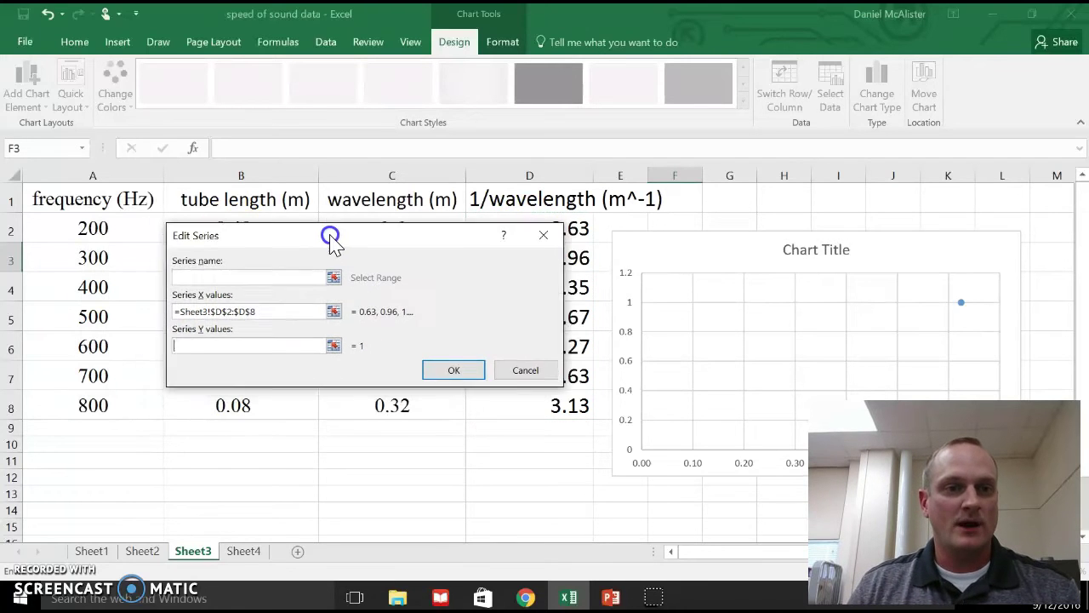
left_click_drag(93, 226, 92, 416)
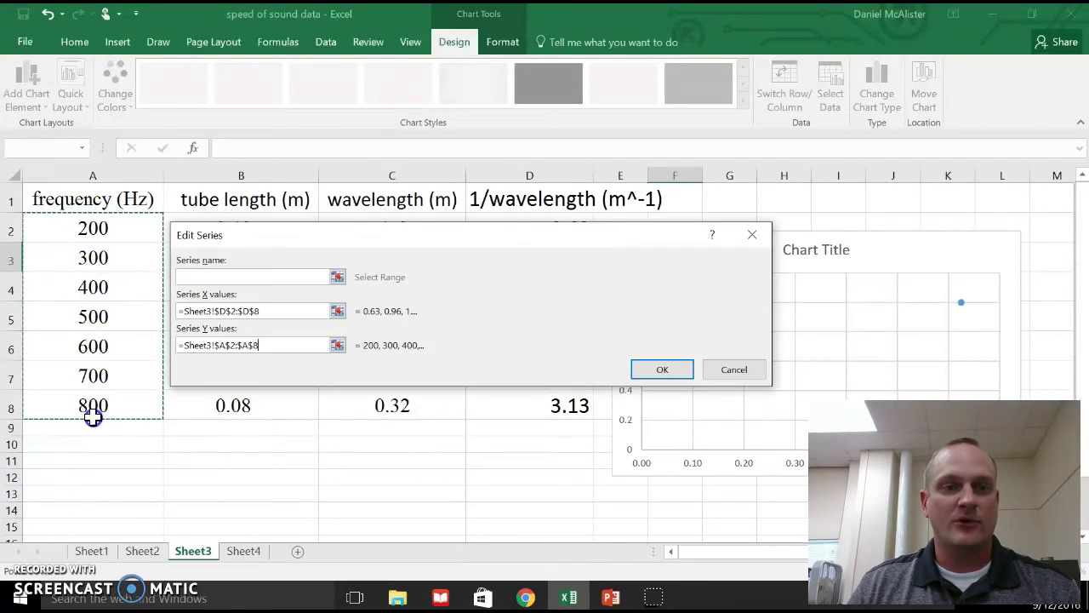
left_click(662, 371)
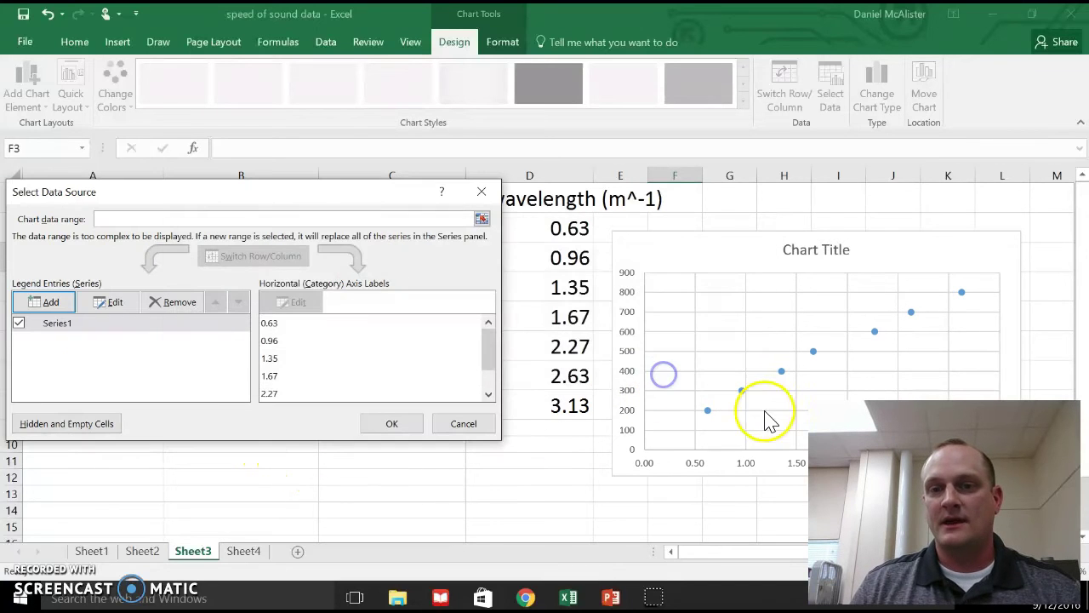
left_click(389, 423)
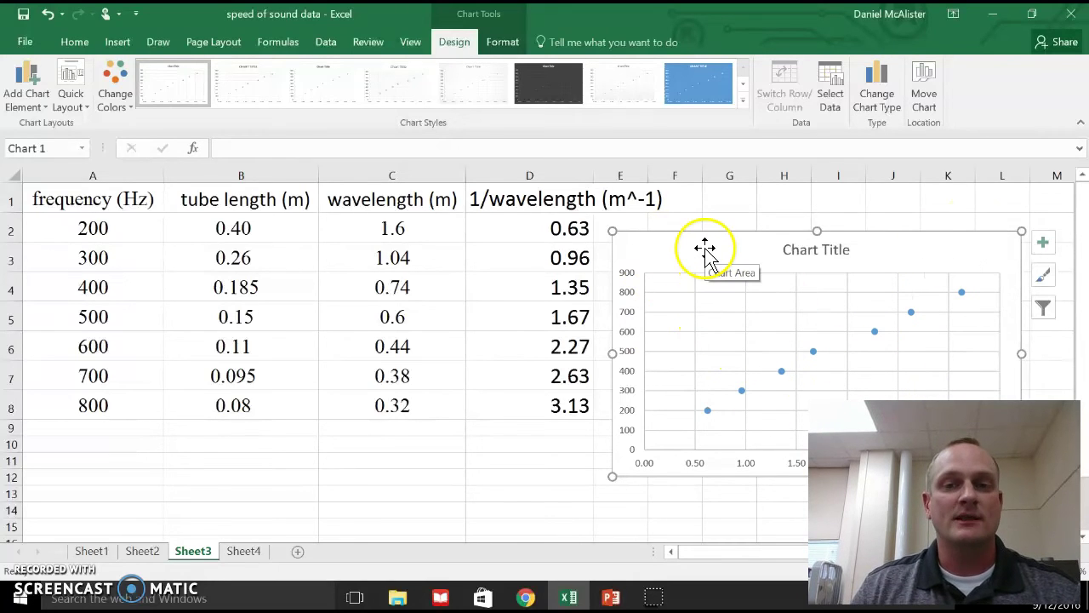
Apply Quick Layout 1 to give the chart axis title placeholders.
left_click(76, 100)
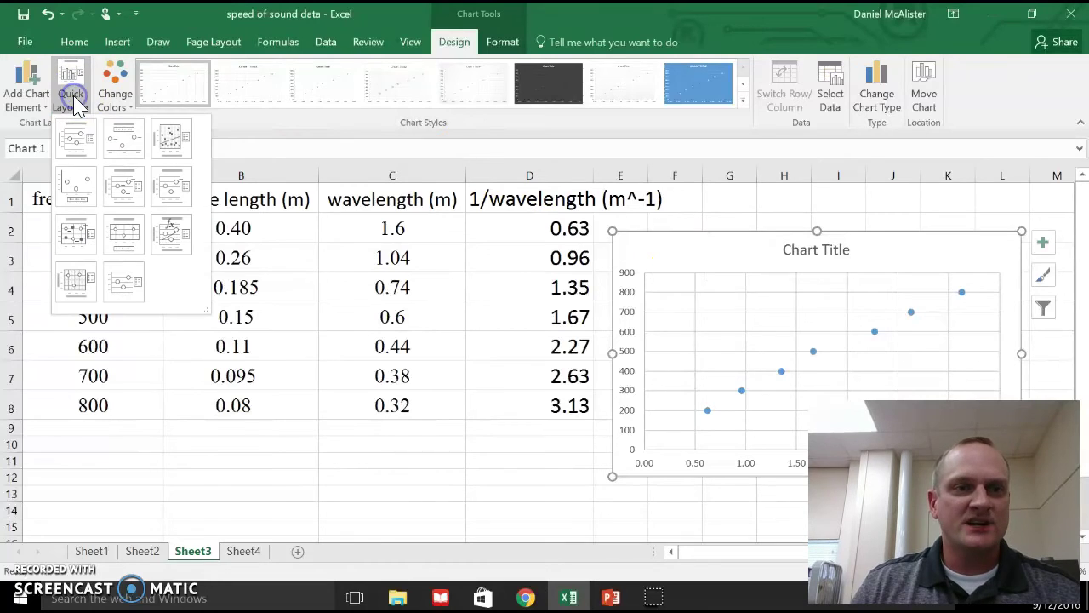
left_click(75, 141)
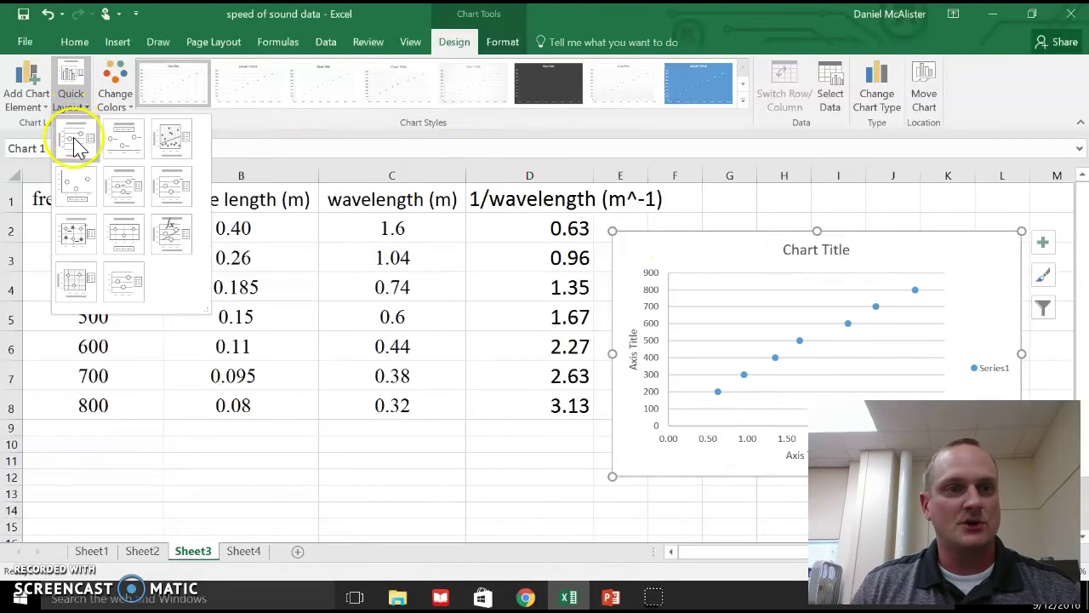
left_click(74, 136)
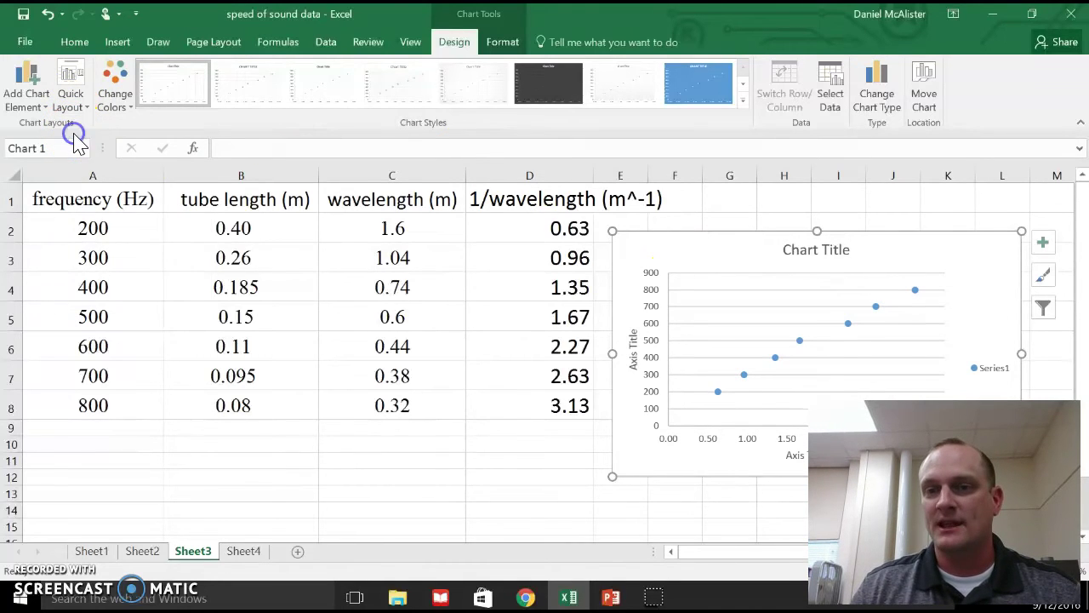
Move the chart over columns A–D and title the axes '1/wavelength (m^-1)' and 'Frequency (Hz)'.
double_click(800, 455)
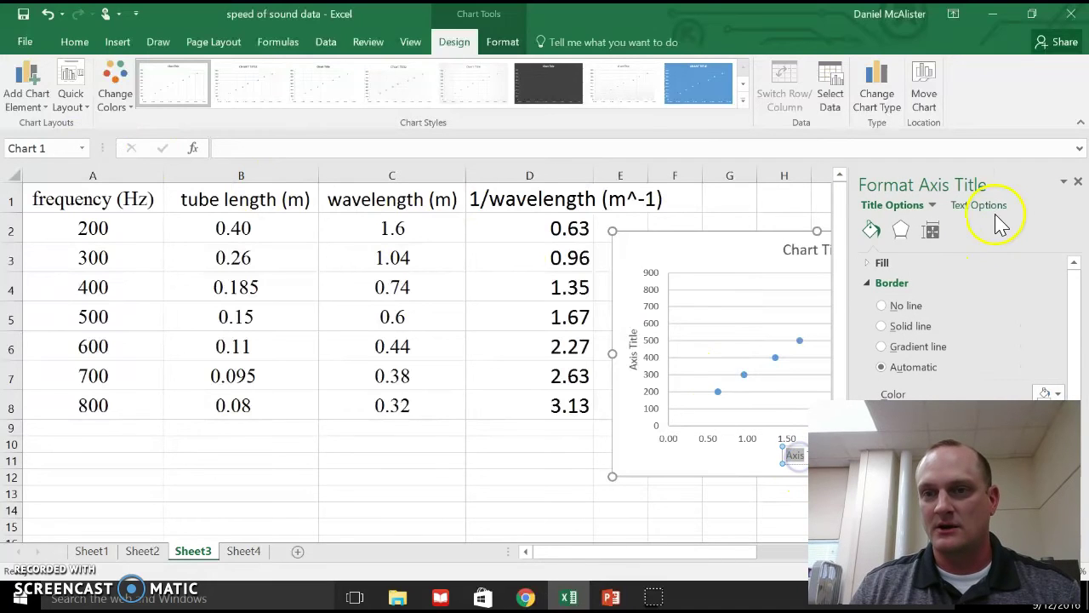
left_click_drag(741, 244, 251, 250)
left_click(322, 466)
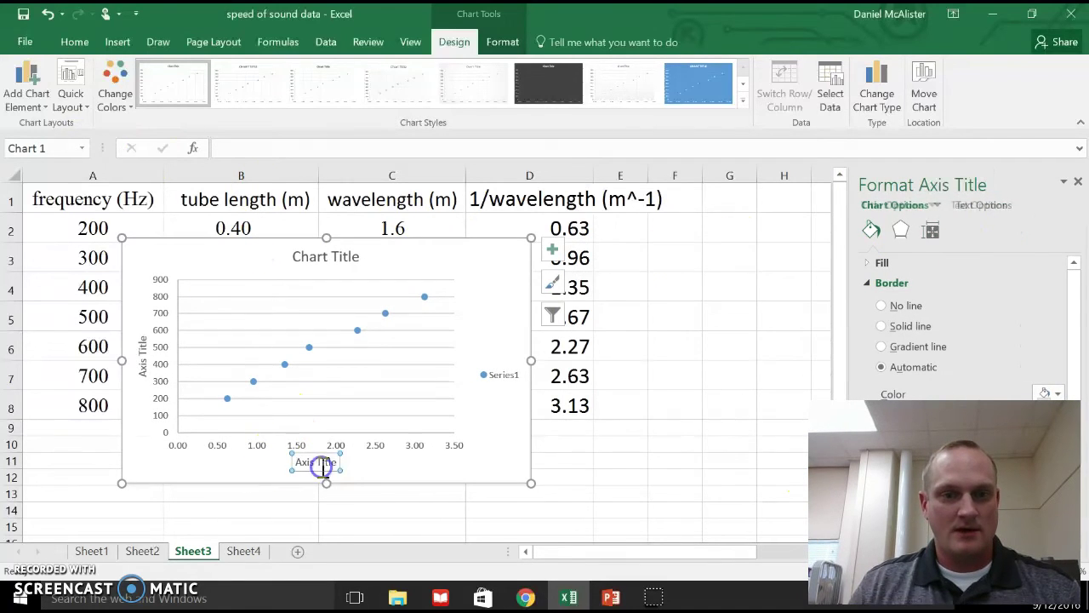
triple_click(322, 467)
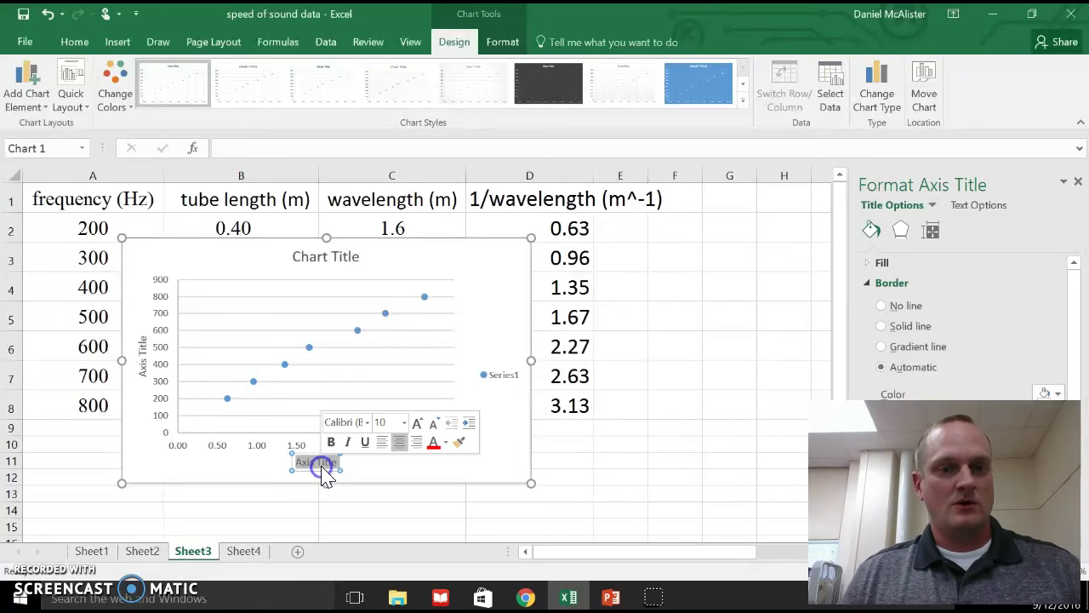
type("1/")
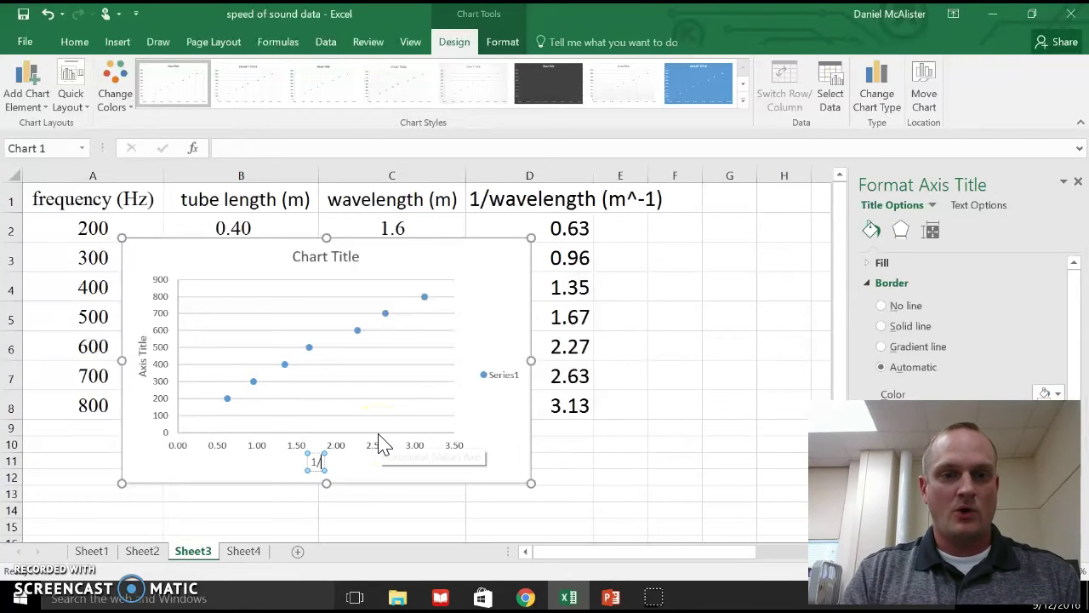
type("wavelength (m^-1")
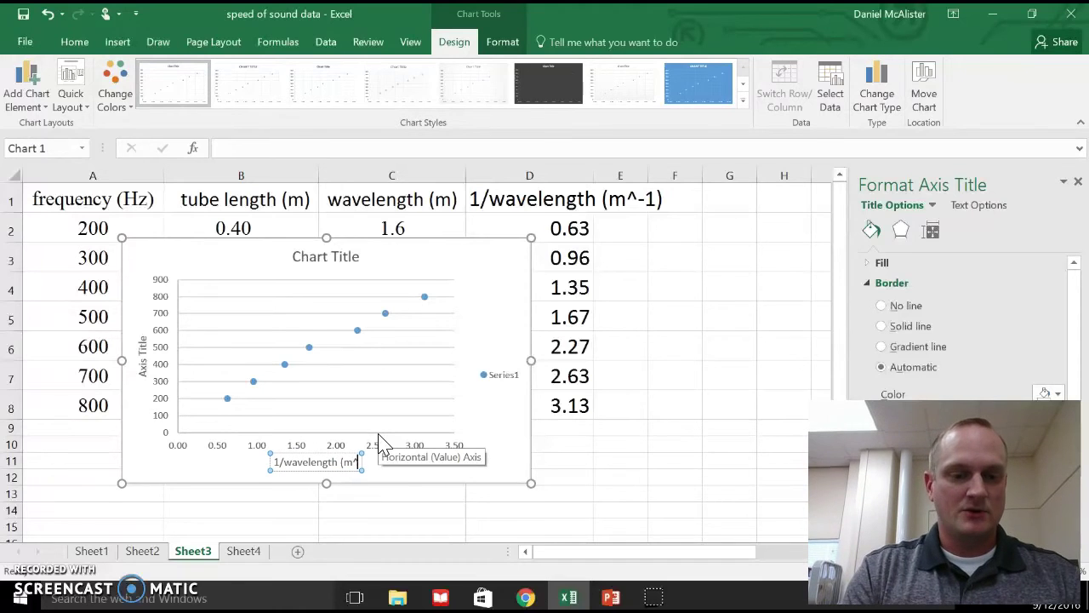
triple_click(144, 358)
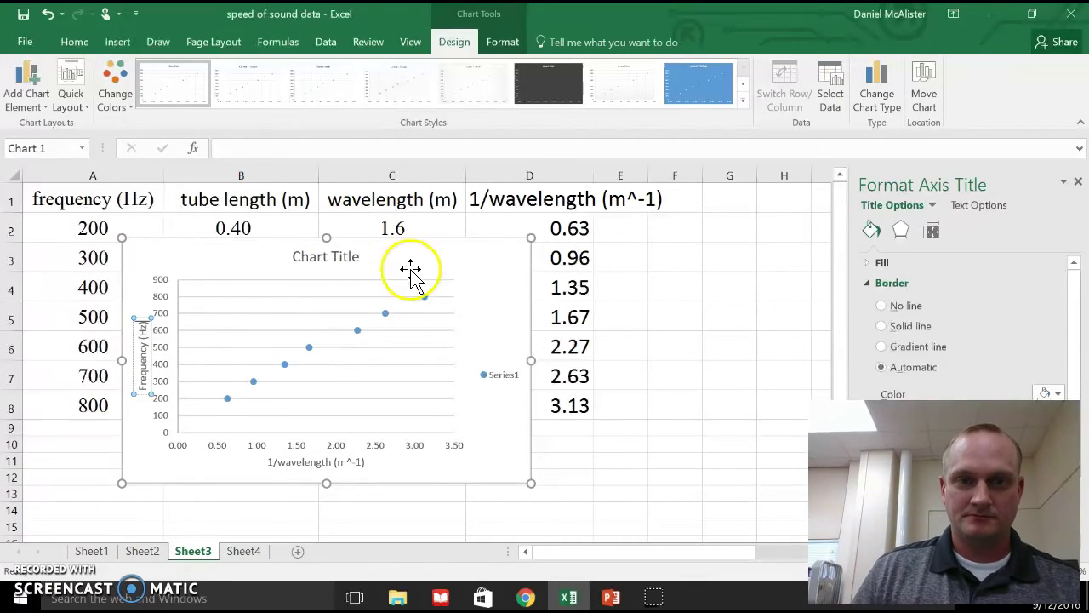
Replace the chart title placeholder with 'Frequency vs. 1/Wavelength Graph'.
left_click(348, 256)
double_click(349, 258)
triple_click(349, 258)
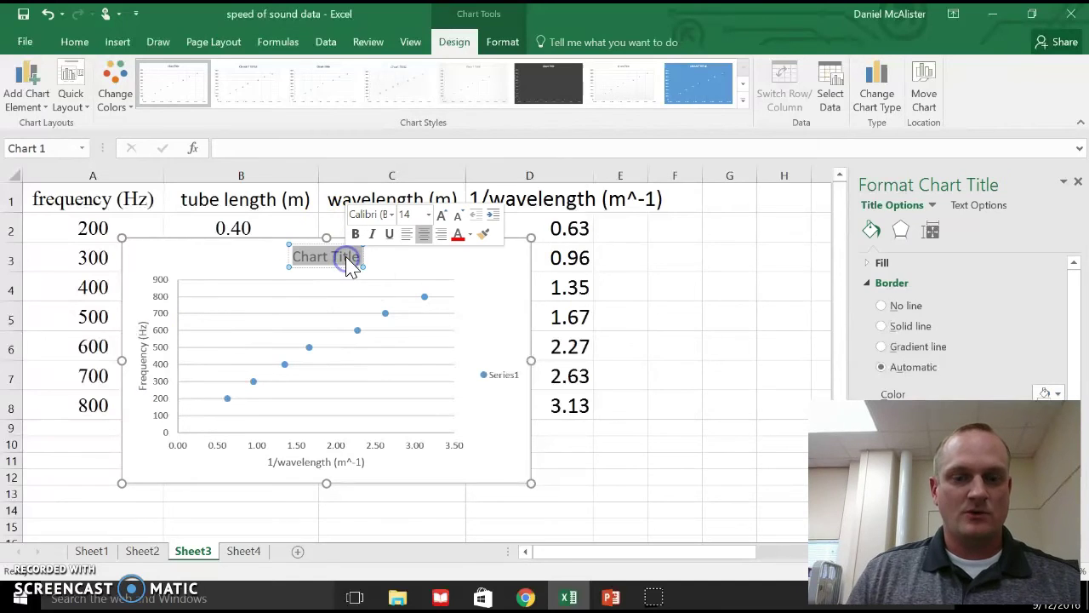
type("Frequency vs.")
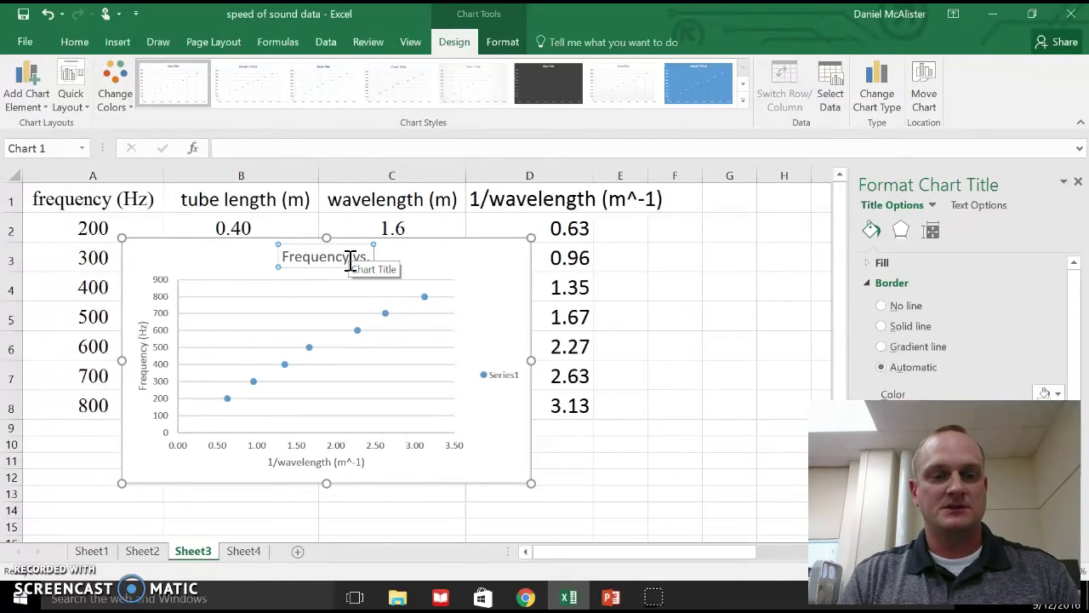
type(" 1/wavele")
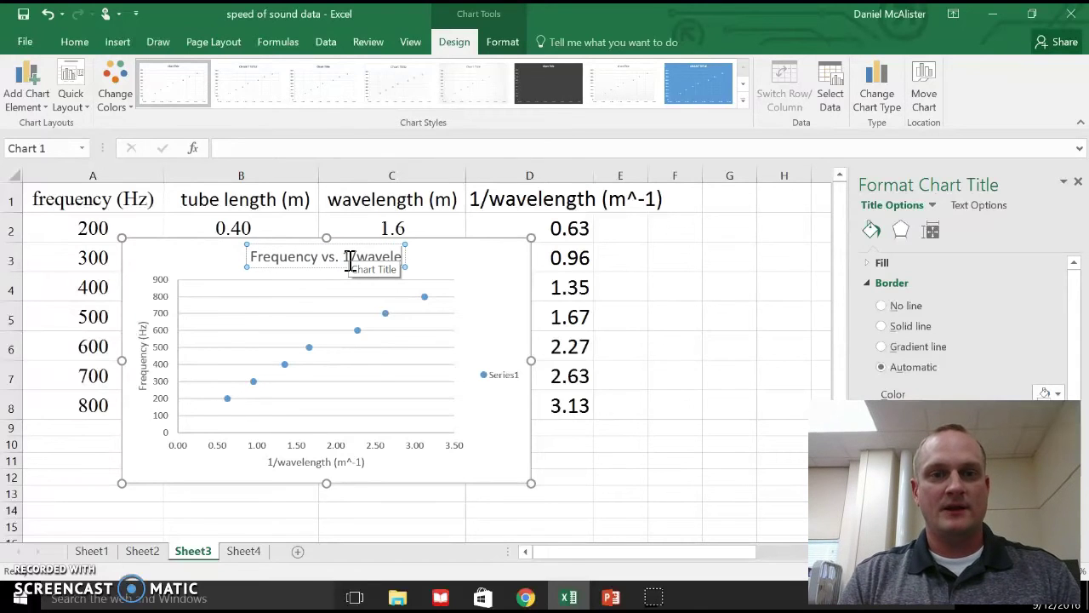
type("ngth Graph")
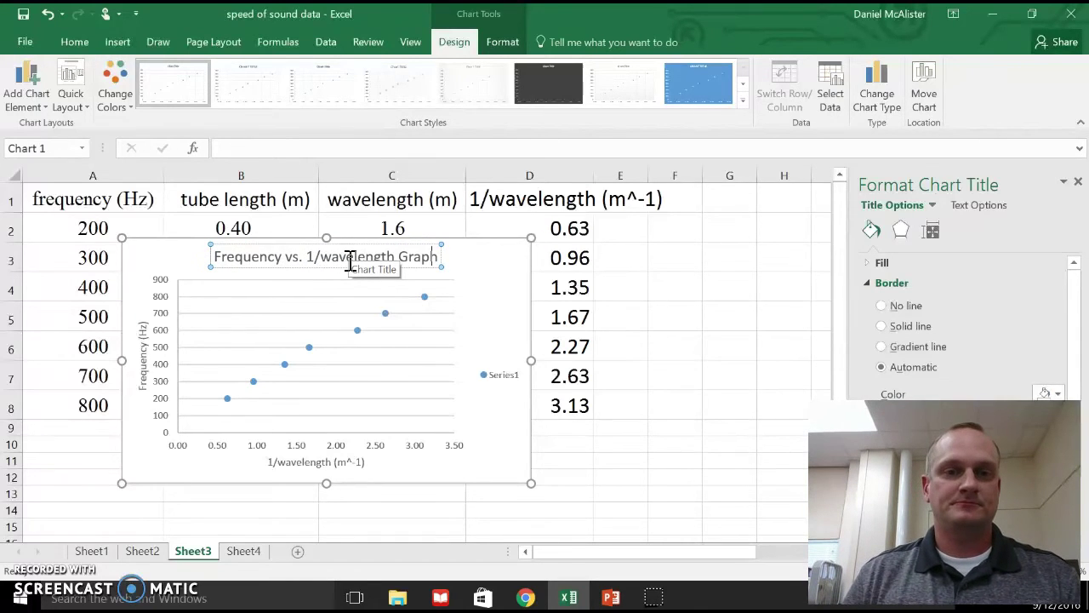
key("BackSpace")
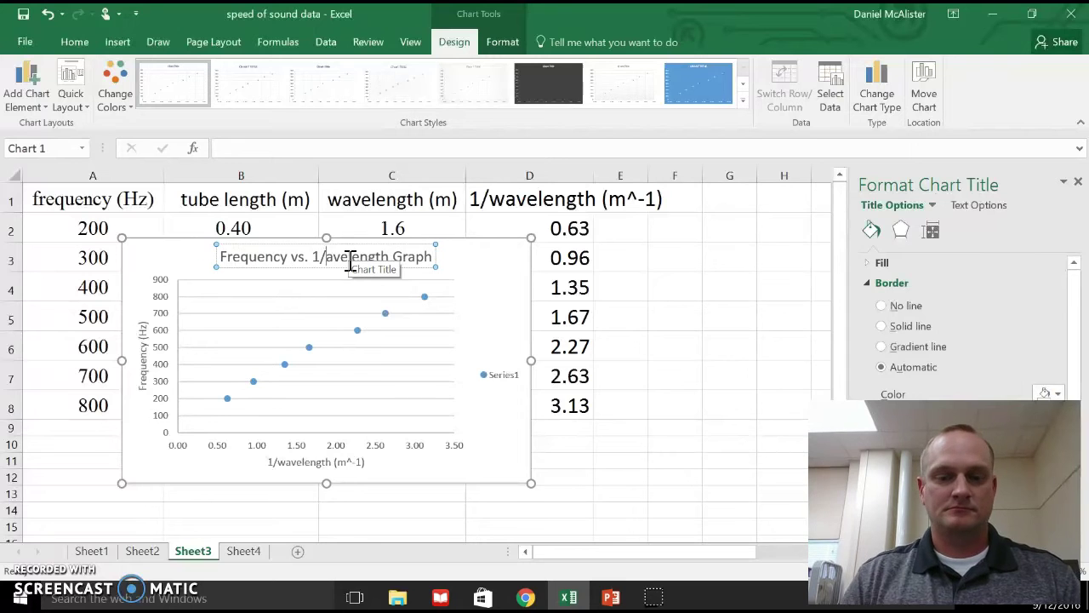
type("G")
key("BackSpace")
type("W")
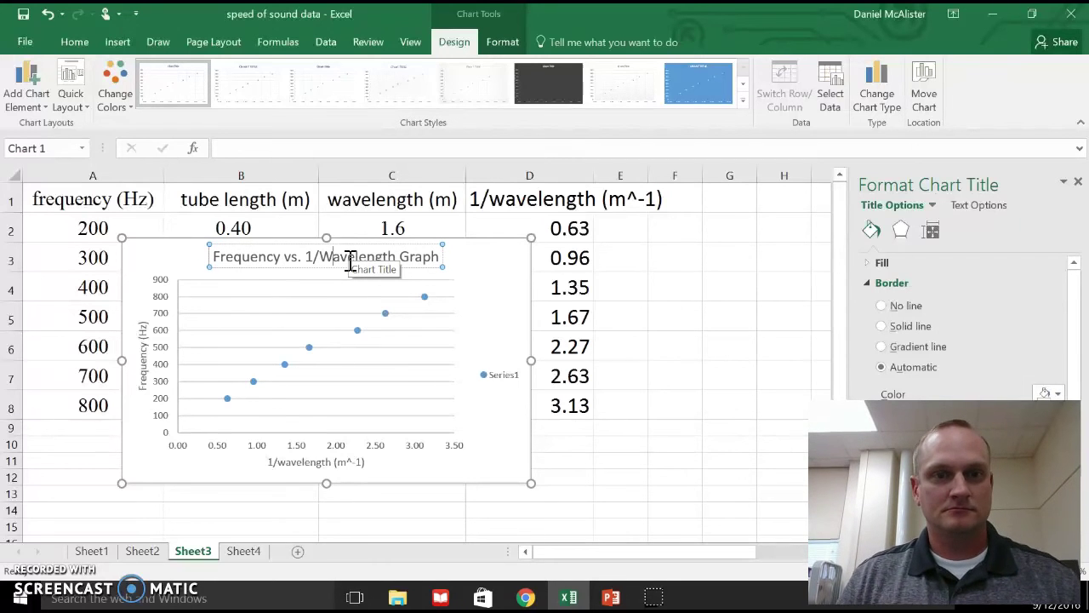
Delete the Series1 legend from the chart.
left_click(764, 371)
left_click(511, 375)
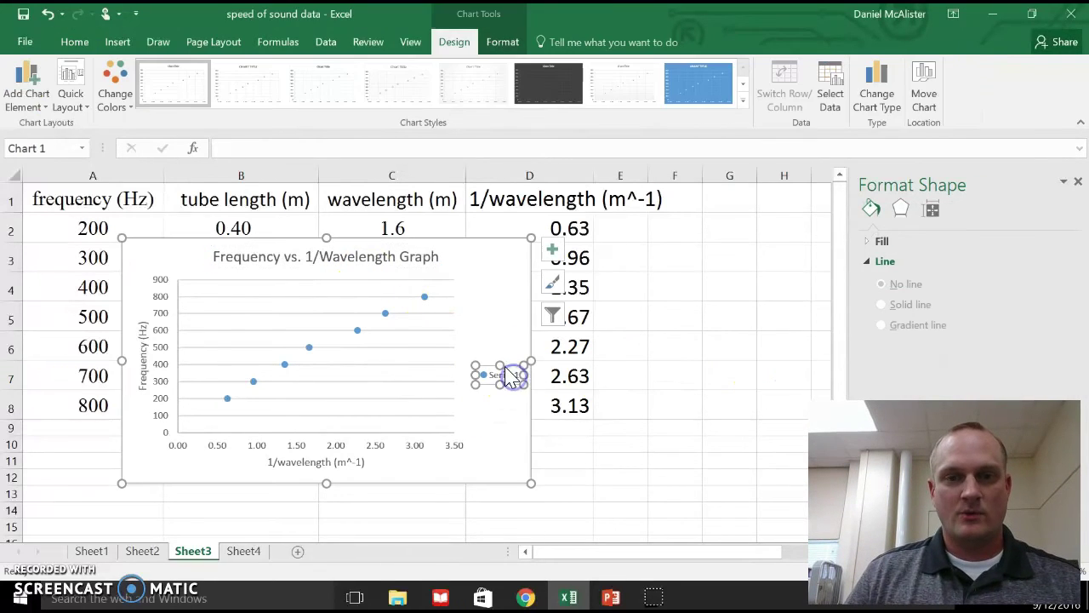
key("Delete")
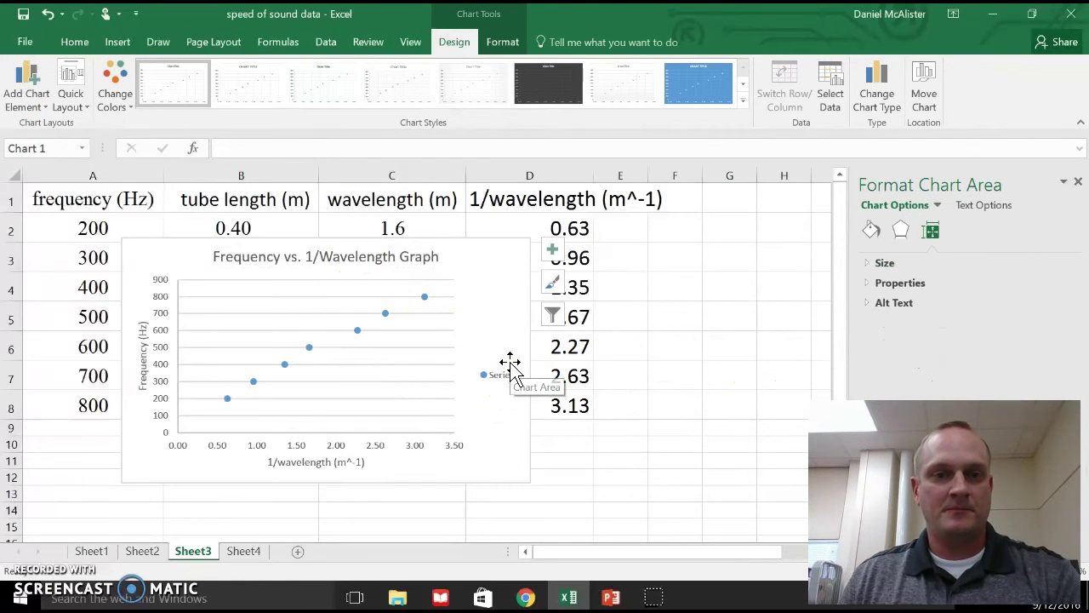
Add a linear trendline through the seven frequency vs. 1/wavelength points, repositioning the chart.
left_click_drag(444, 260, 499, 226)
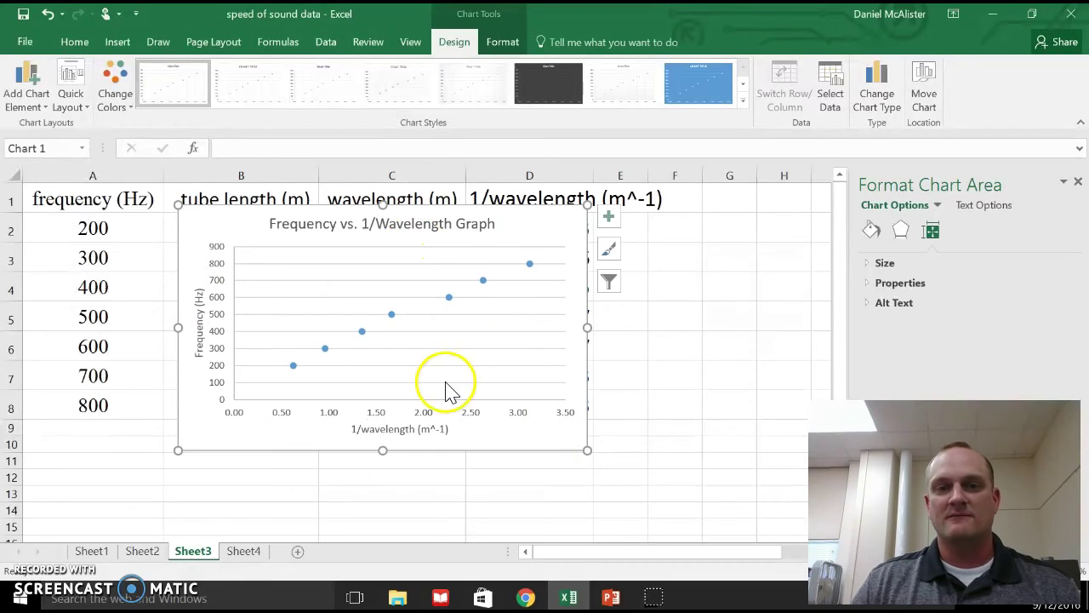
left_click(393, 318)
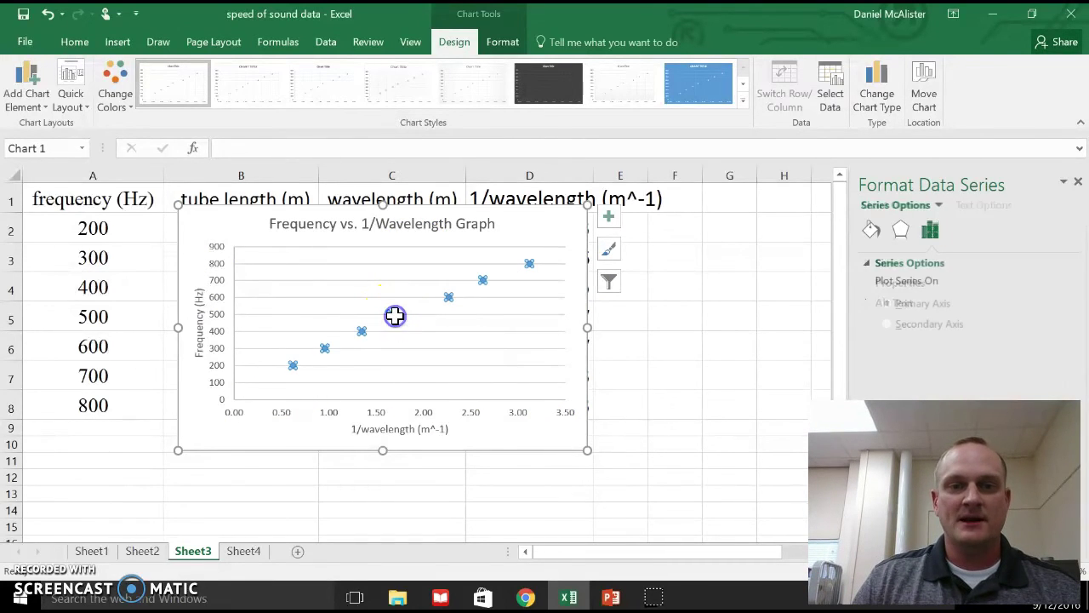
right_click(391, 314)
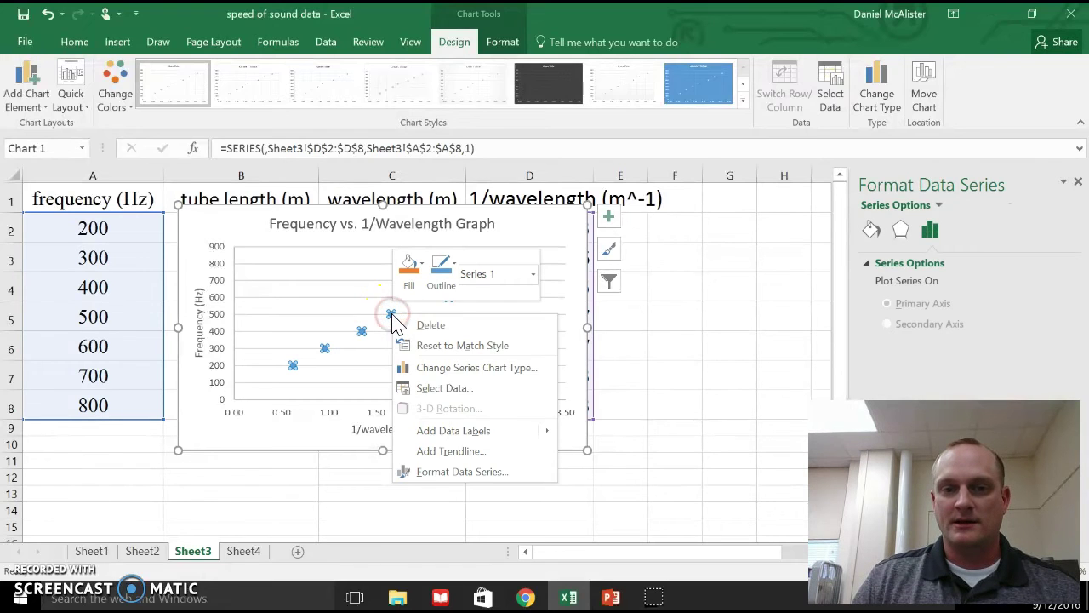
left_click(460, 456)
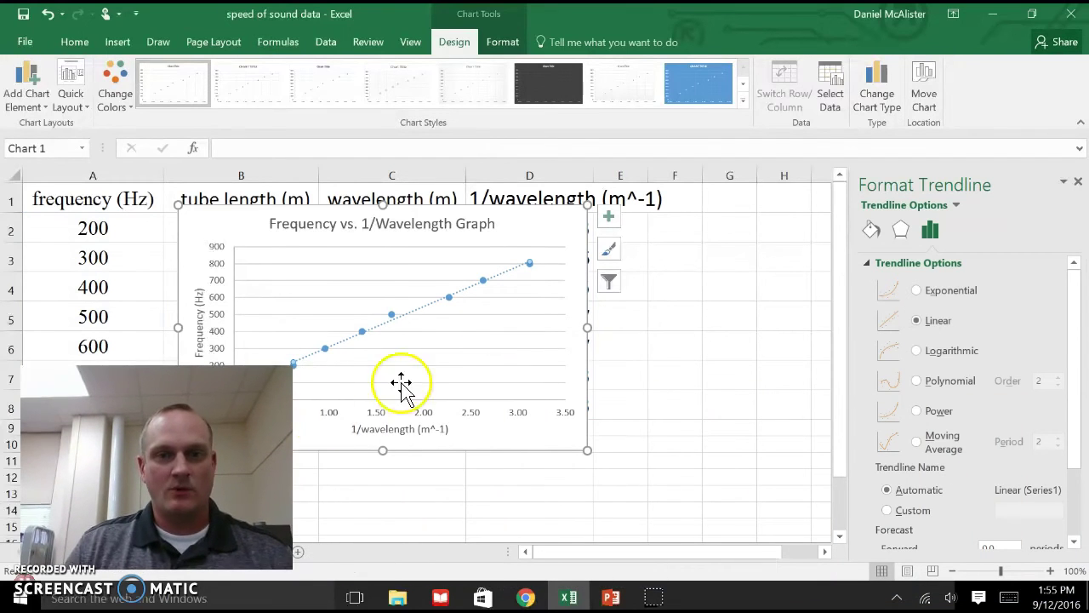
left_click_drag(535, 225, 594, 236)
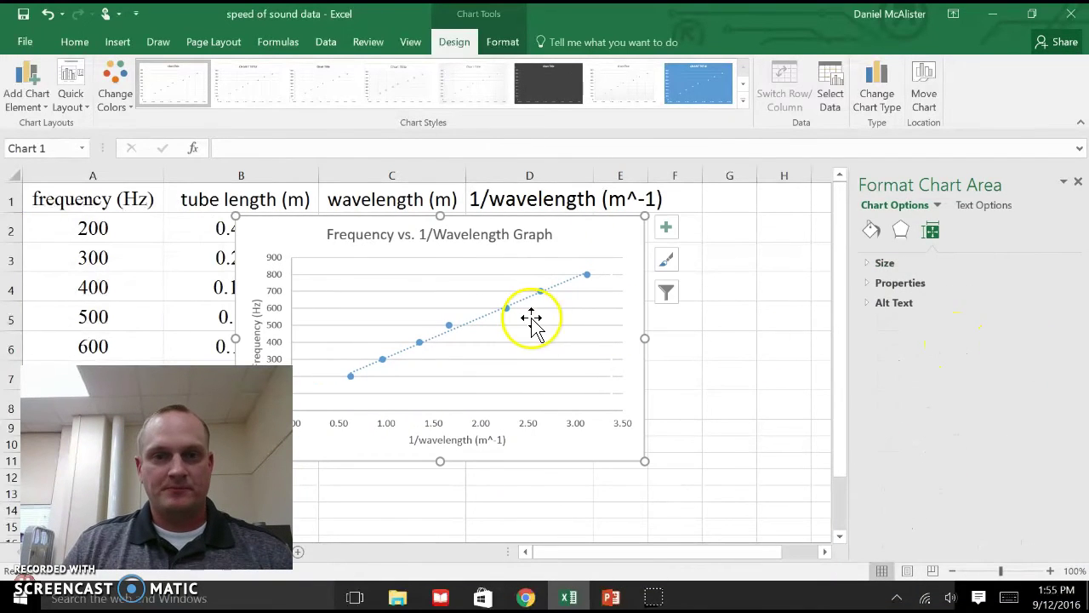
left_click(551, 291)
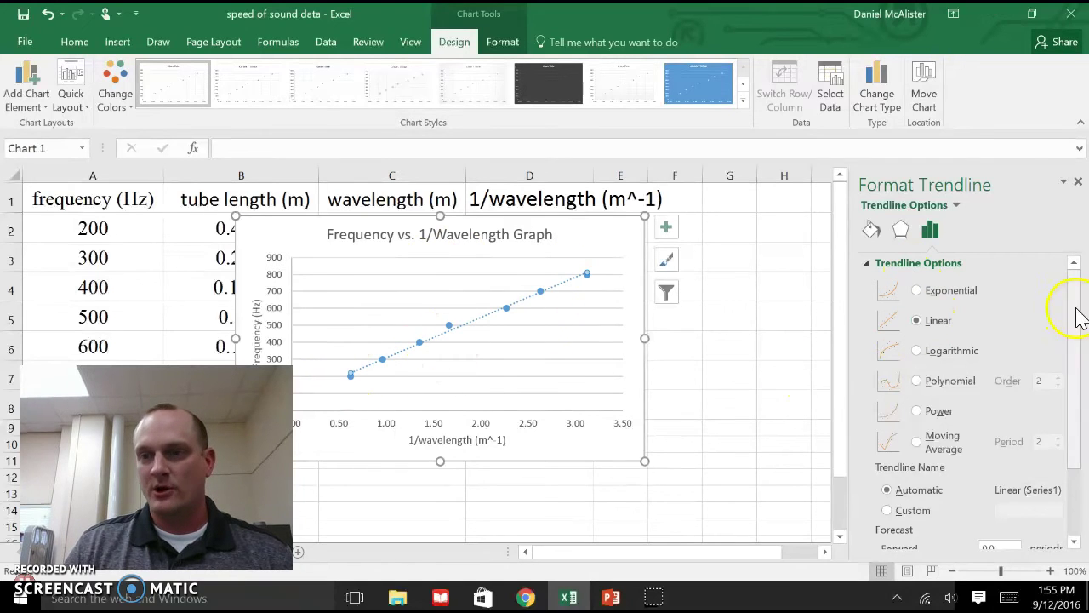
Set the trendline intercept to 0, display the equation and R², and move the label into the plot.
left_click_drag(1076, 332, 1073, 438)
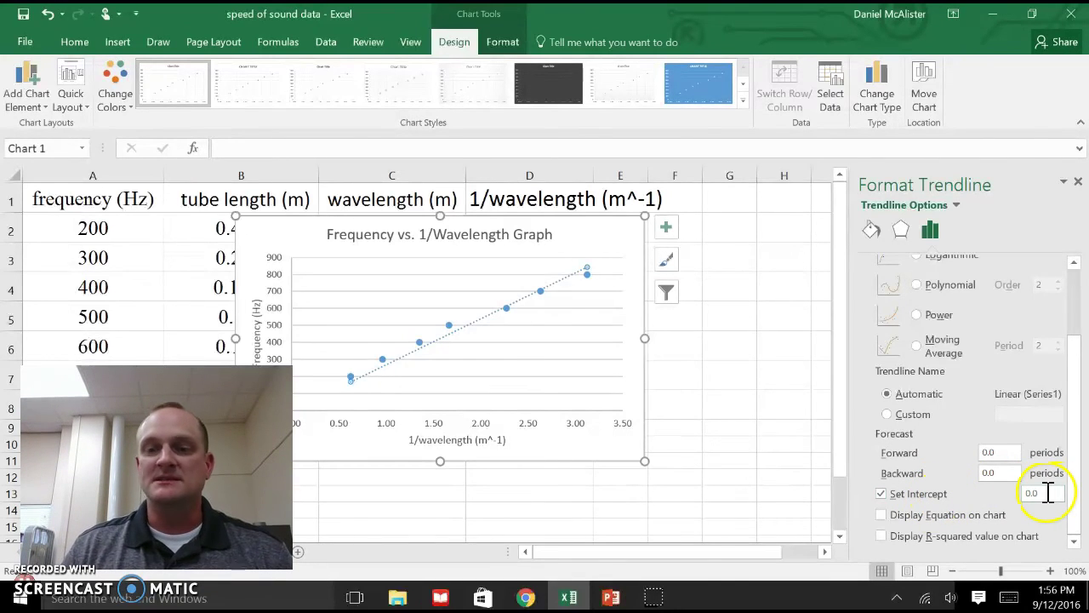
left_click(881, 537)
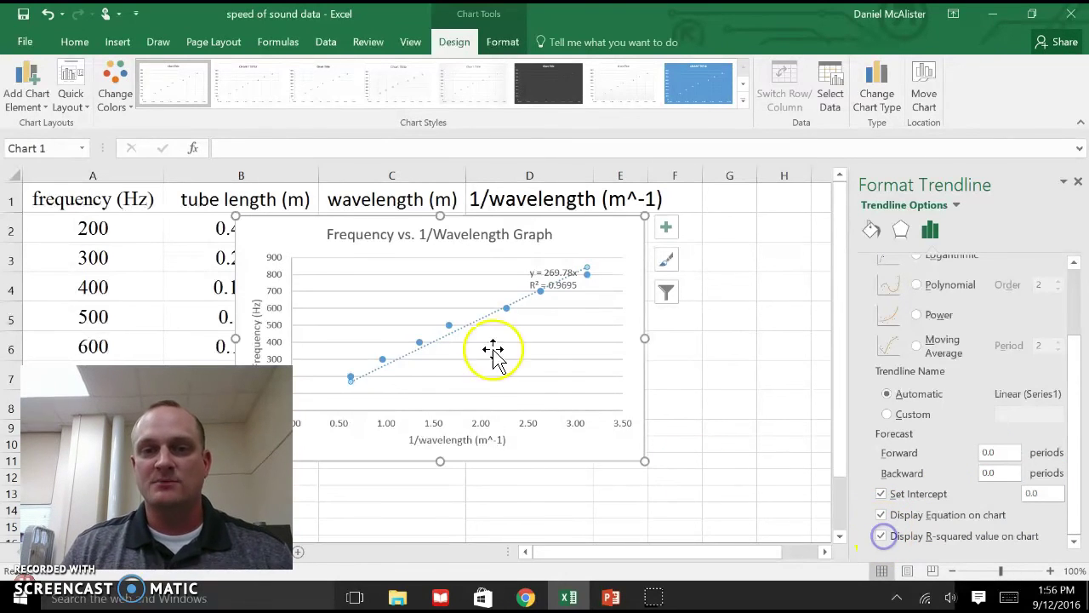
left_click(552, 270)
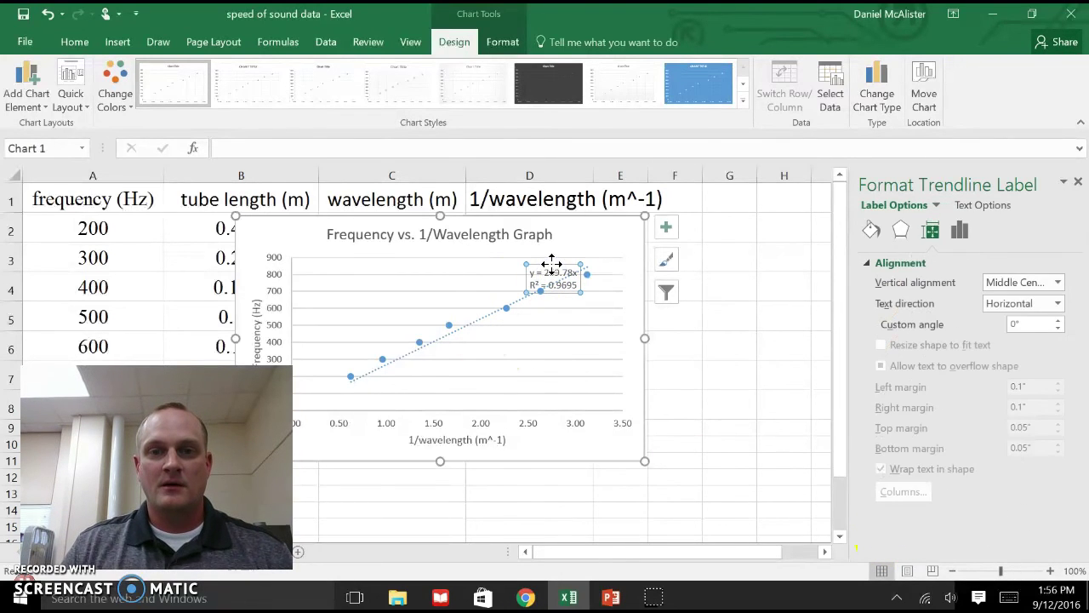
left_click_drag(552, 264, 418, 271)
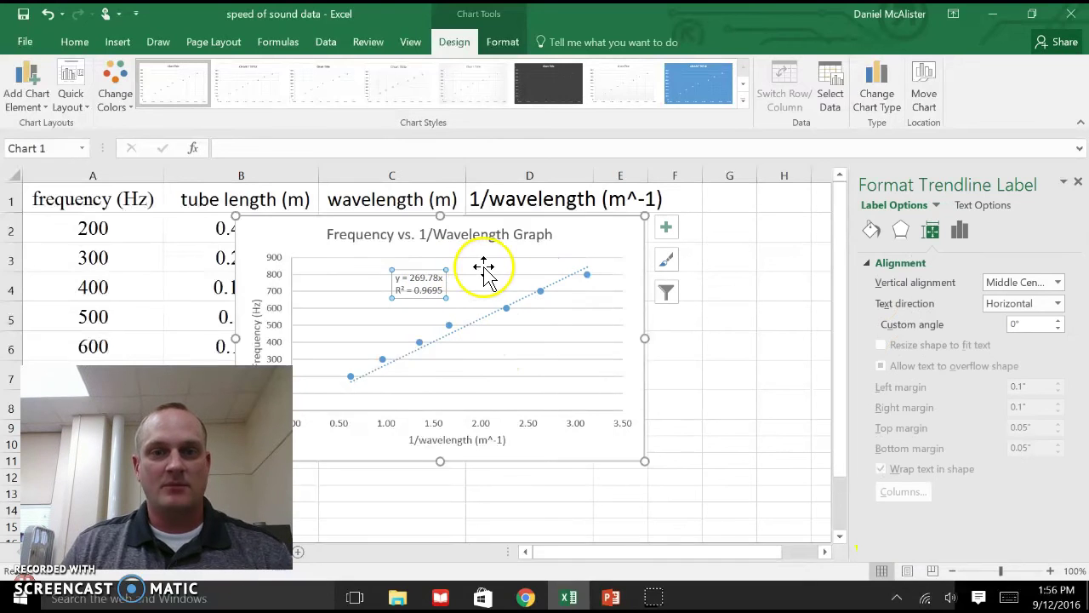
left_click(493, 284)
left_click(490, 282)
Enlarge the y = 269.78x, R² = 0.9695 label by three font-size increments.
left_click(428, 289)
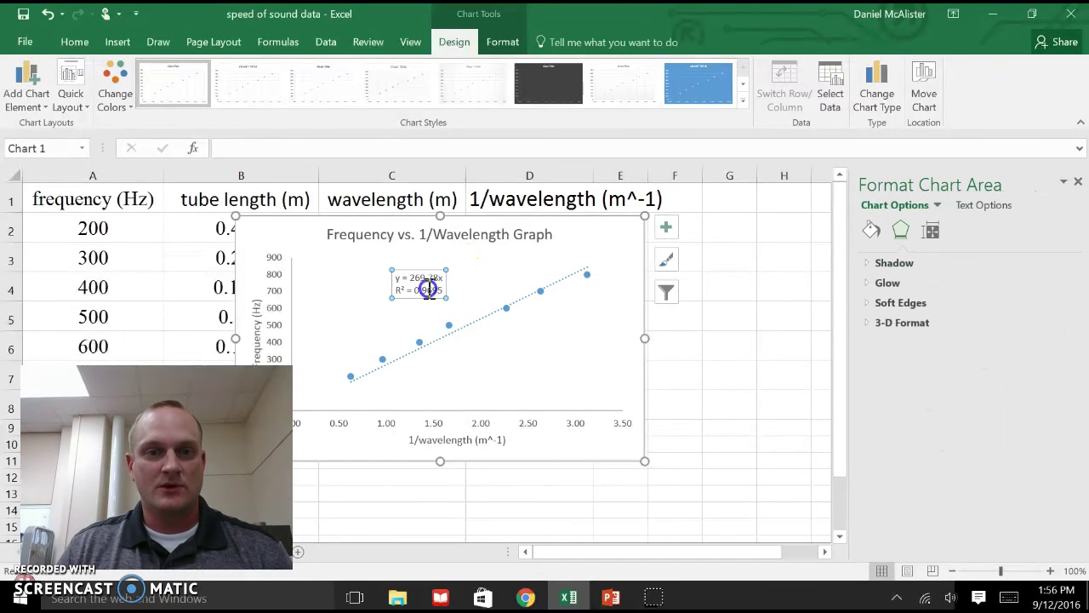
left_click(440, 289)
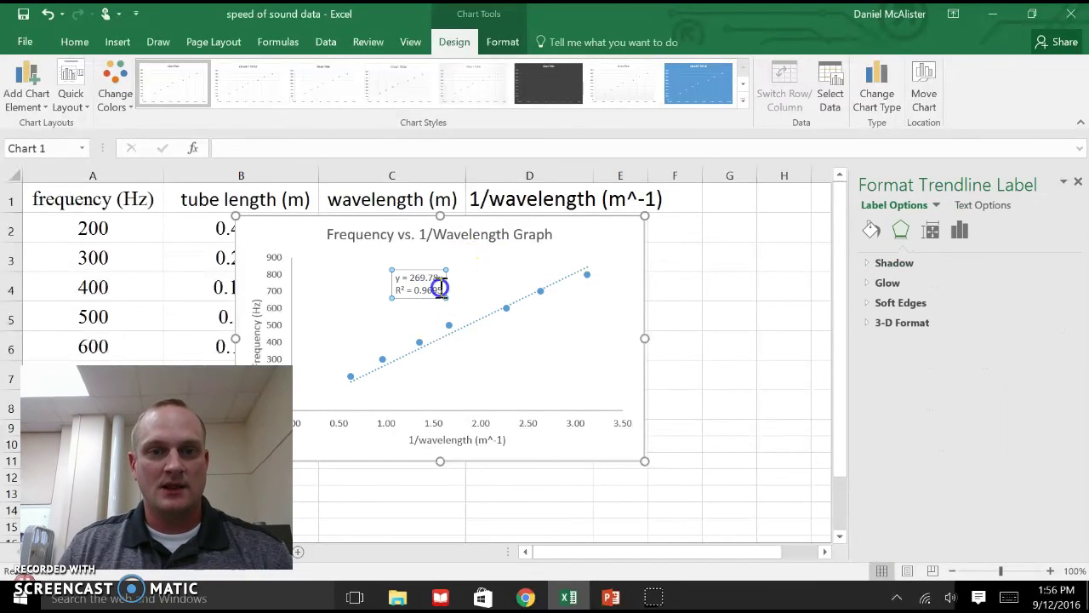
left_click(74, 41)
left_click(244, 76)
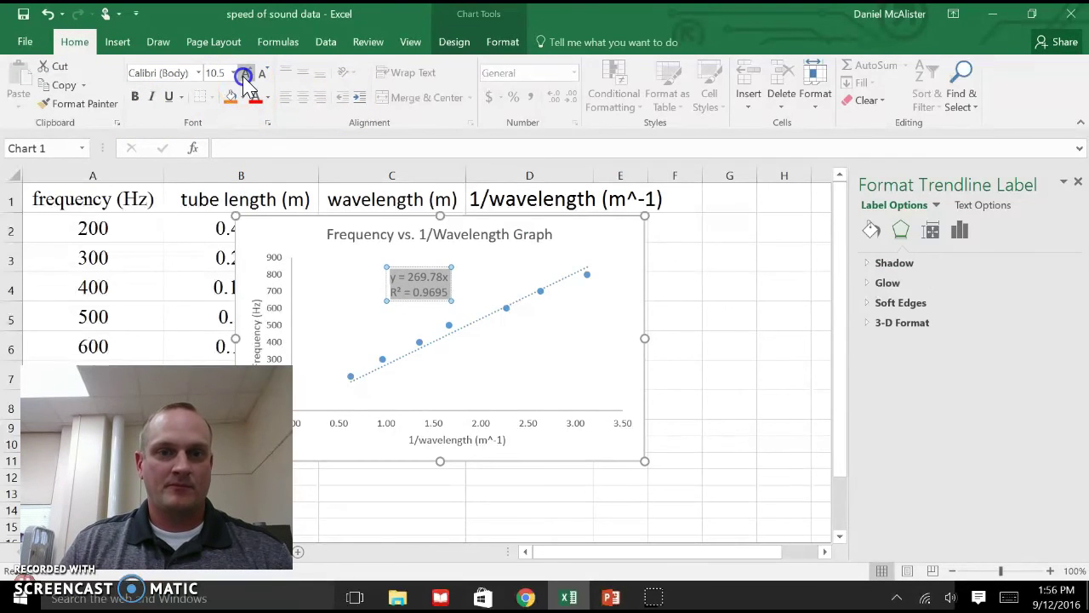
left_click(245, 75)
left_click(245, 76)
left_click(245, 75)
left_click(245, 76)
left_click(244, 75)
left_click(558, 326)
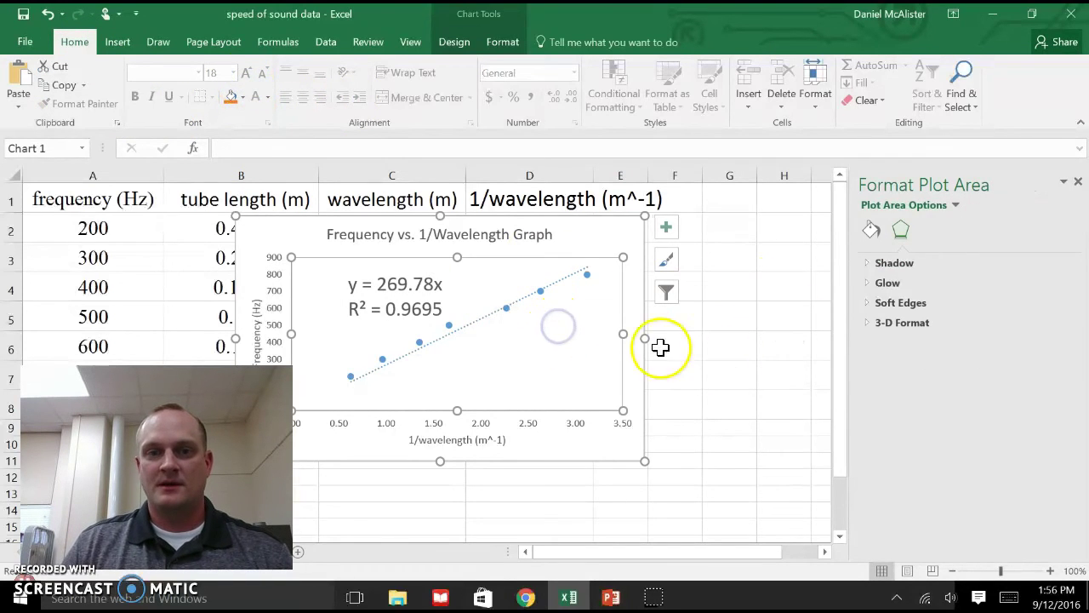
left_click(595, 232)
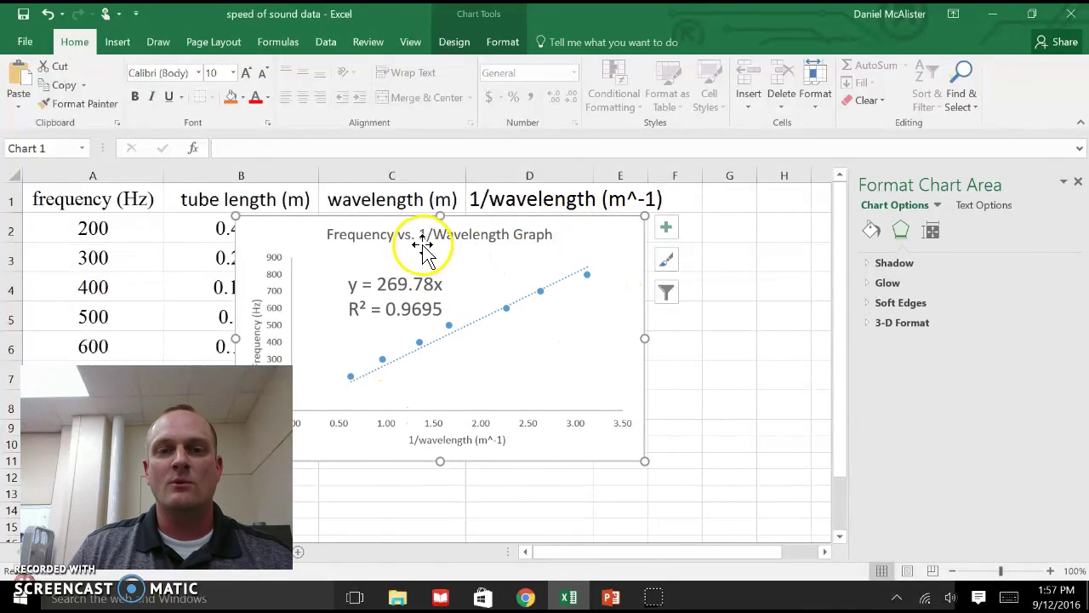
Place the chart right of the 1/wavelength column, clear of the data table.
left_click(512, 240)
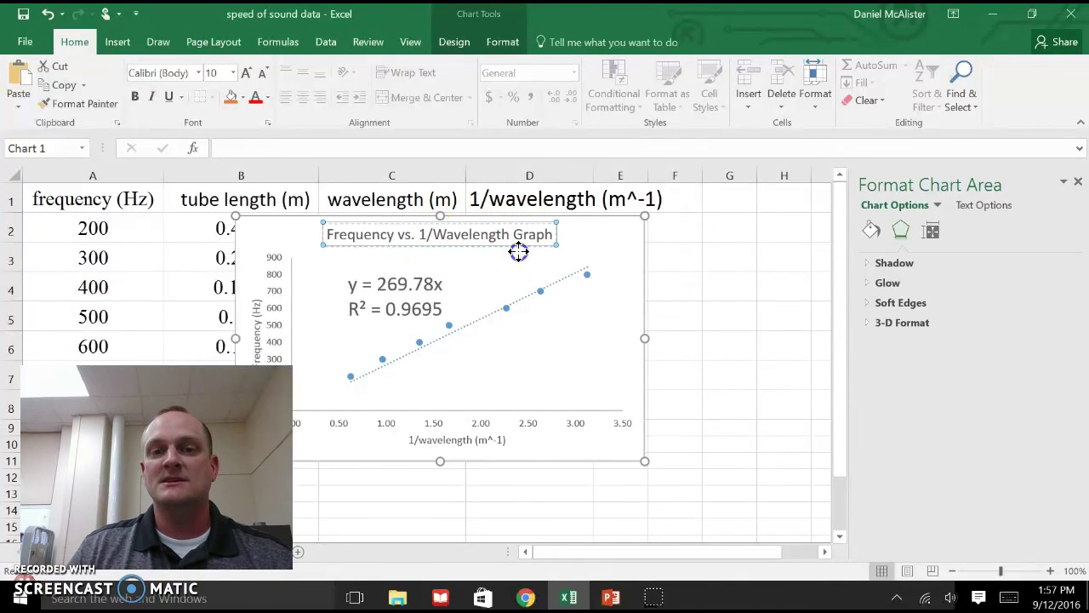
left_click(445, 225)
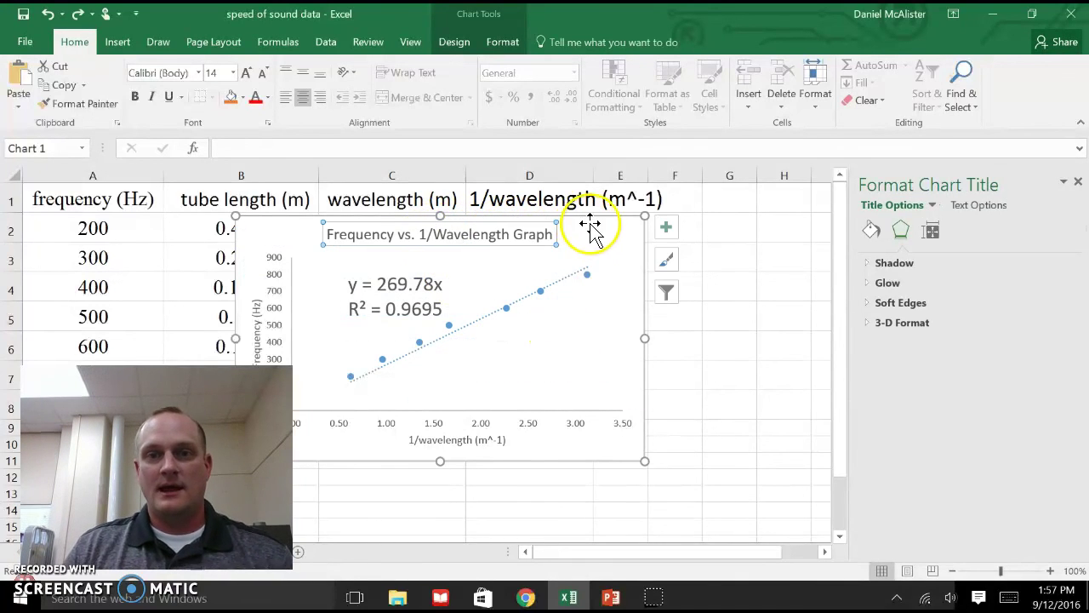
left_click_drag(590, 223, 738, 191)
left_click_drag(257, 228, 255, 446)
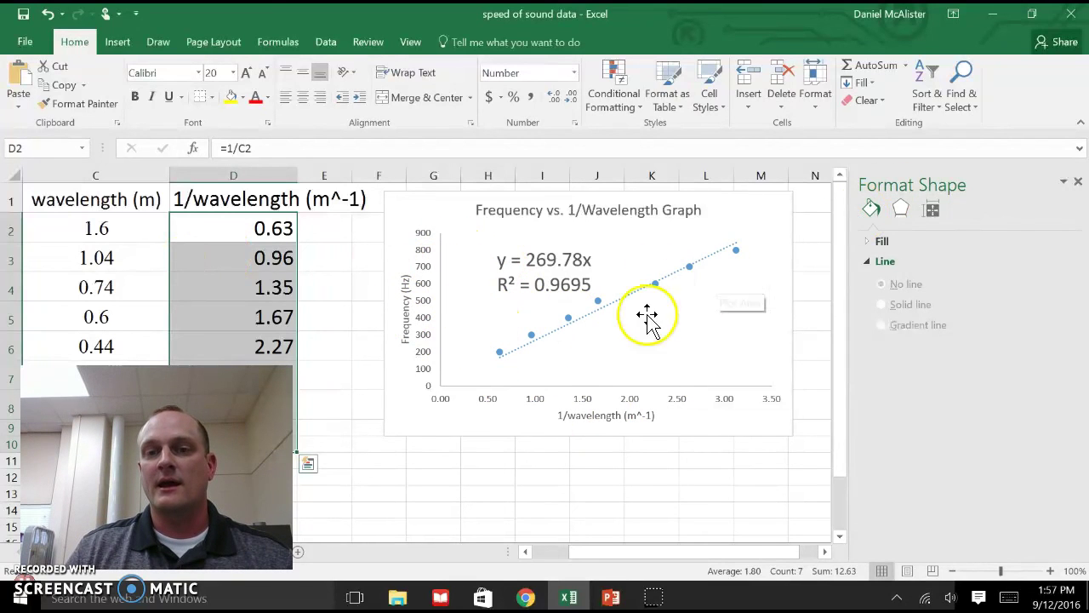
left_click(739, 217)
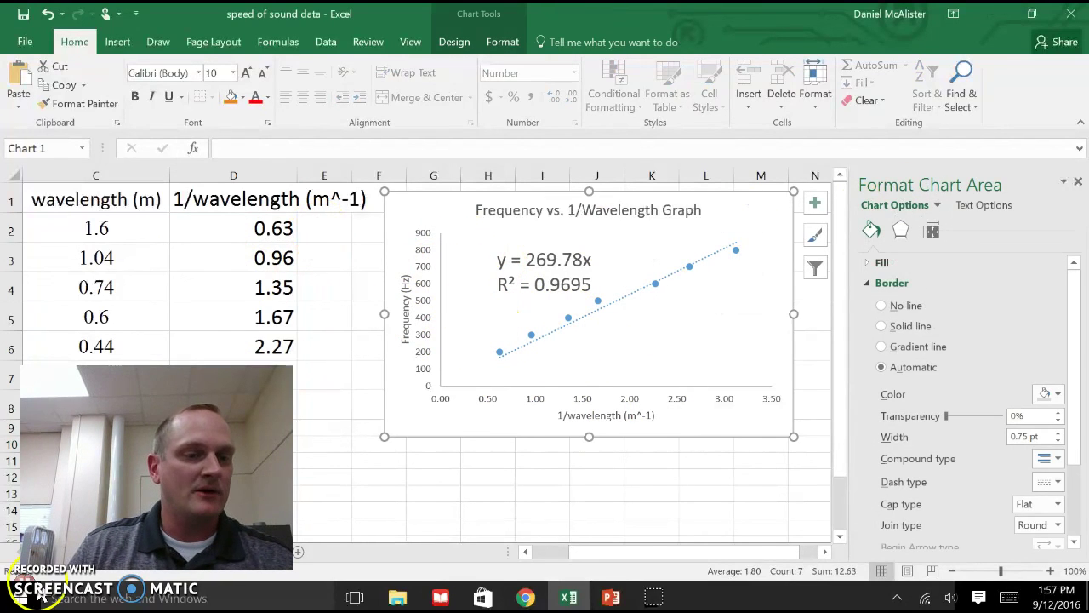